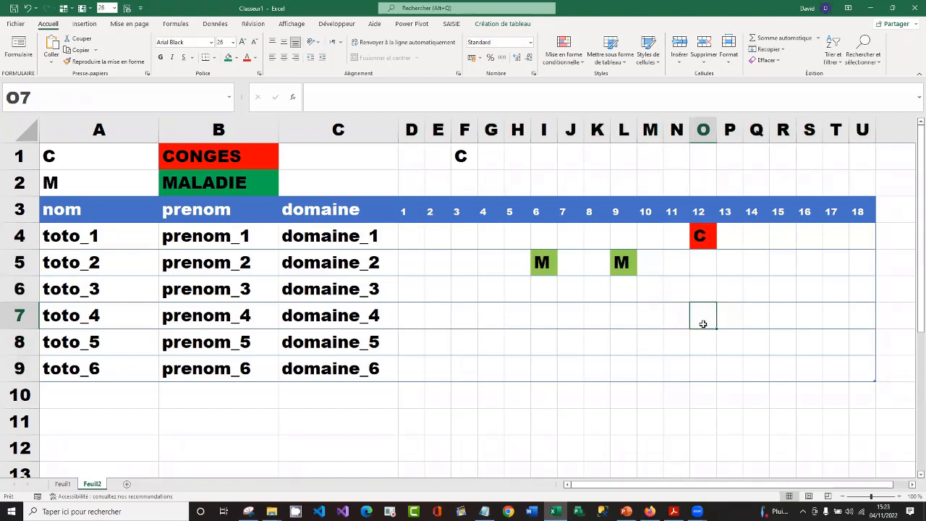
# Enter C for toto_4 on day 12 and M for toto_4 on day 8 in the planning table
pyautogui.write('C')
pyautogui.press('Return')
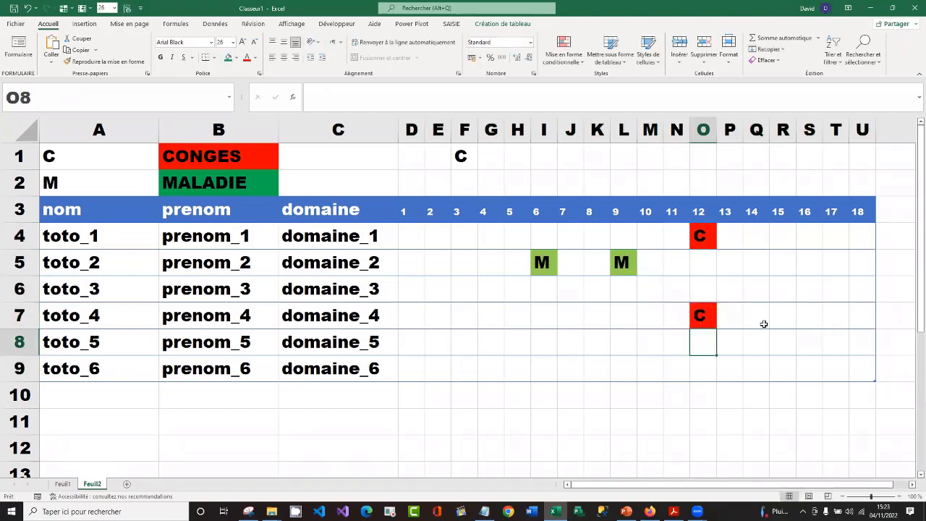
pyautogui.click(600, 310)
pyautogui.write('M')
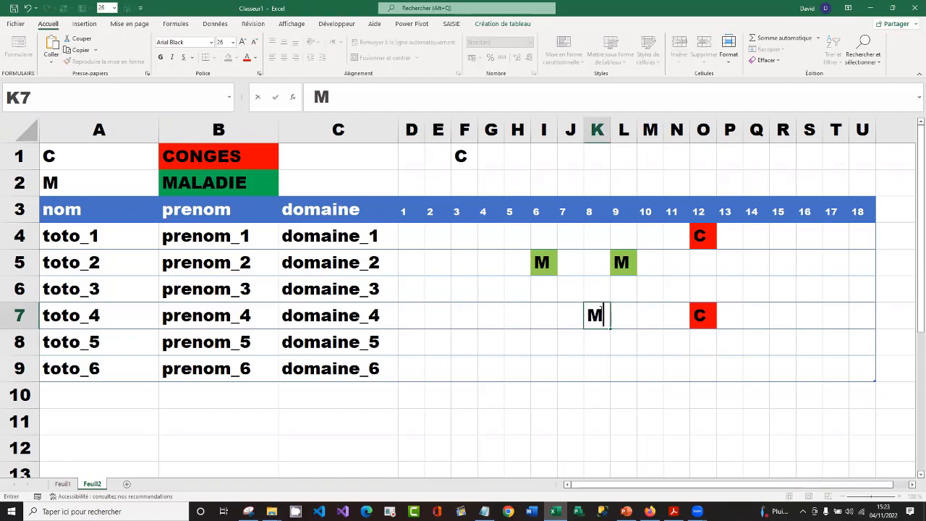
pyautogui.press('Return')
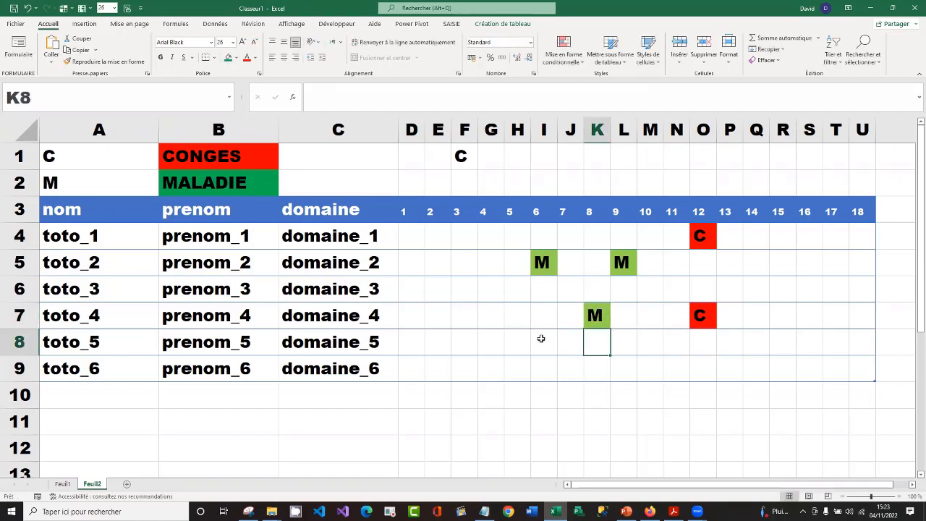
# On a new sheet, fill B2:G2 with an incremented series from 1 to 6
pyautogui.click(126, 485)
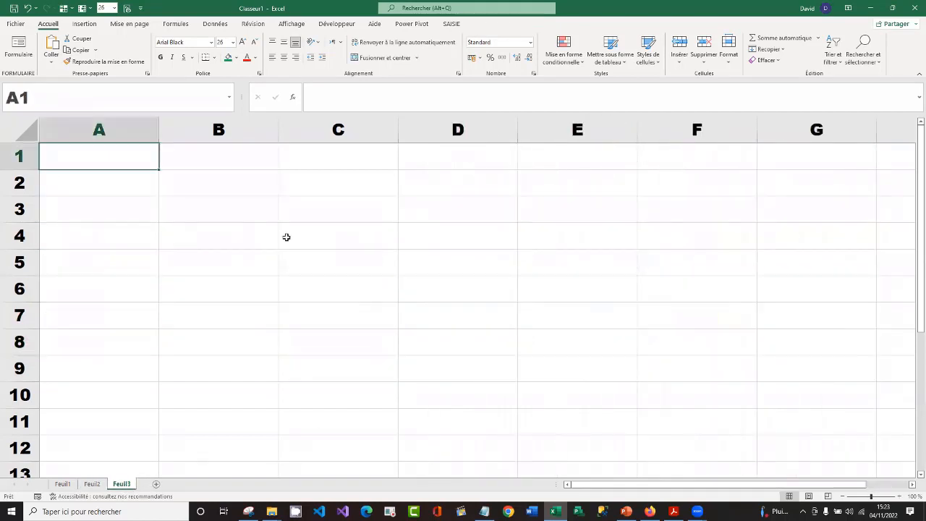
pyautogui.click(207, 186)
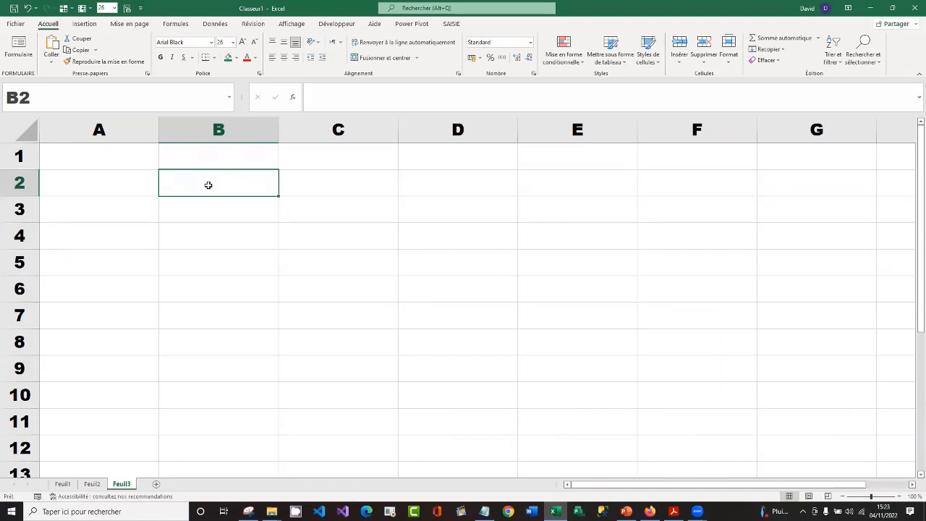
pyautogui.write('1')
pyautogui.press('Return')
pyautogui.click(216, 175)
pyautogui.moveTo(277, 197); pyautogui.dragTo(823, 192)
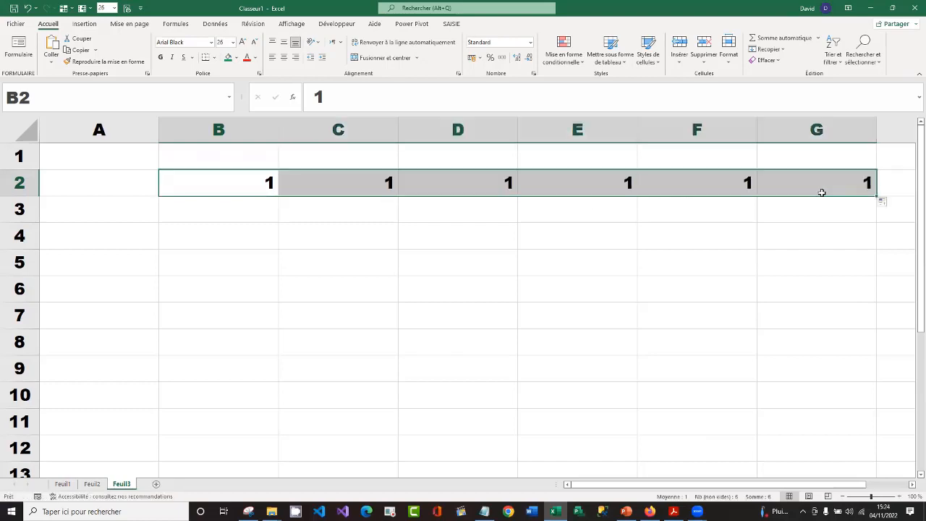
pyautogui.click(884, 203)
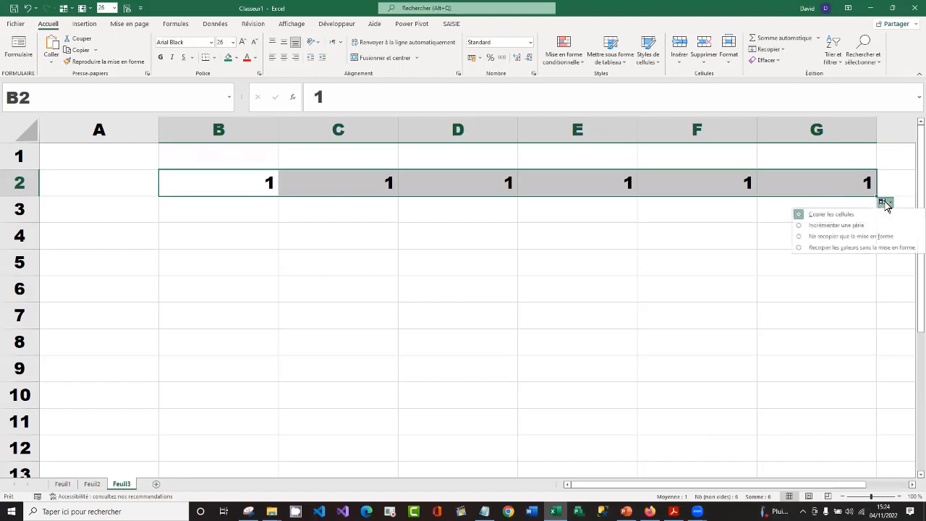
pyautogui.click(803, 225)
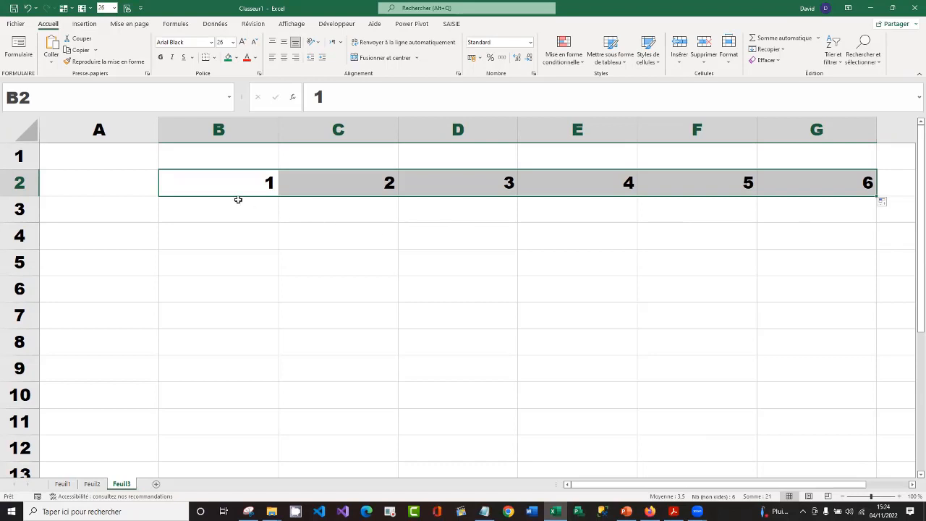
# Format B2:G2 as a table with headers, using the light style with a solid blue header row
pyautogui.moveTo(220, 183); pyautogui.dragTo(827, 188)
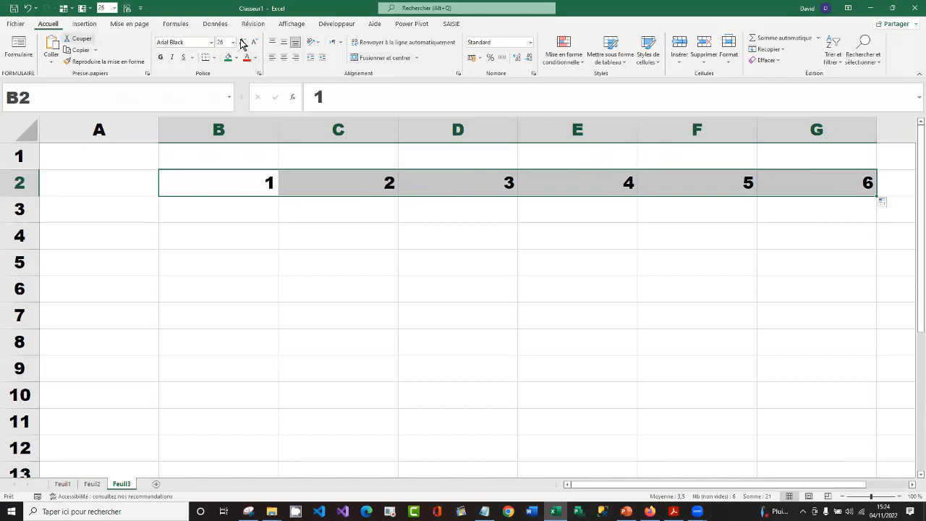
pyautogui.click(616, 55)
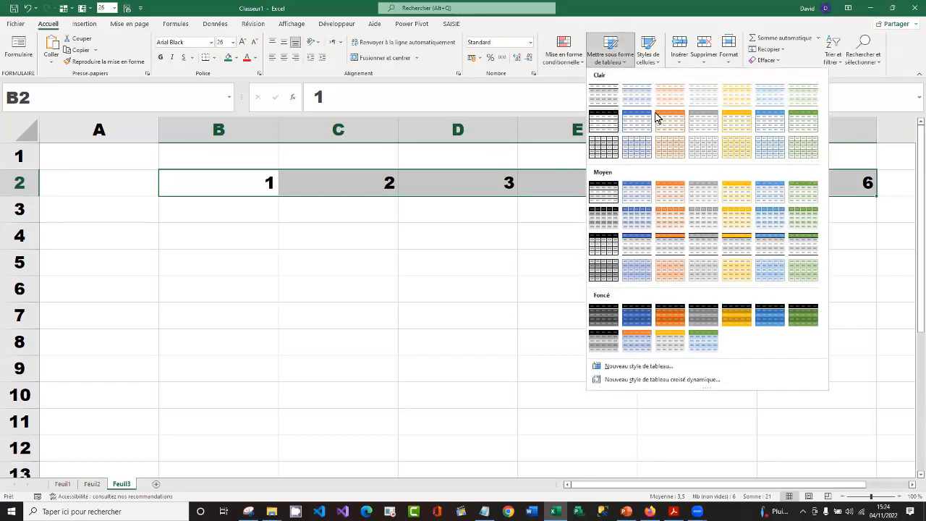
pyautogui.click(638, 127)
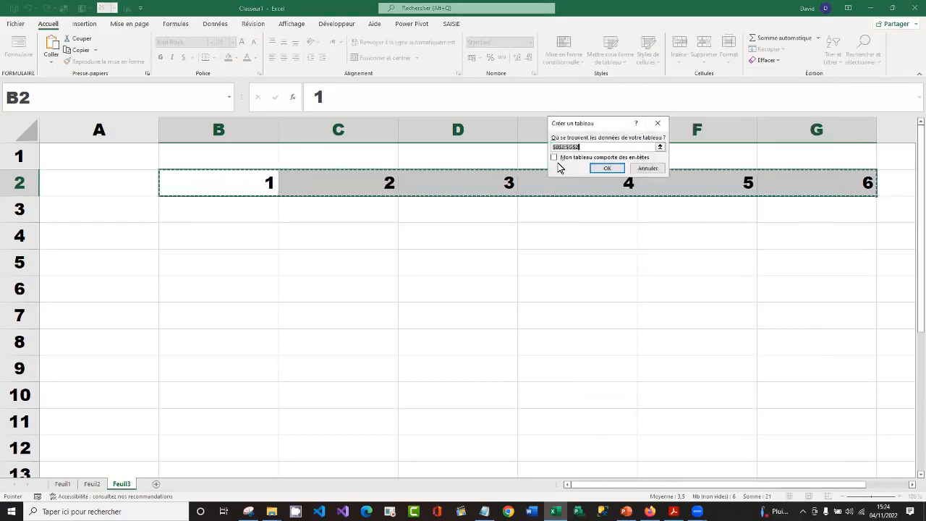
pyautogui.moveTo(592, 123); pyautogui.dragTo(490, 235)
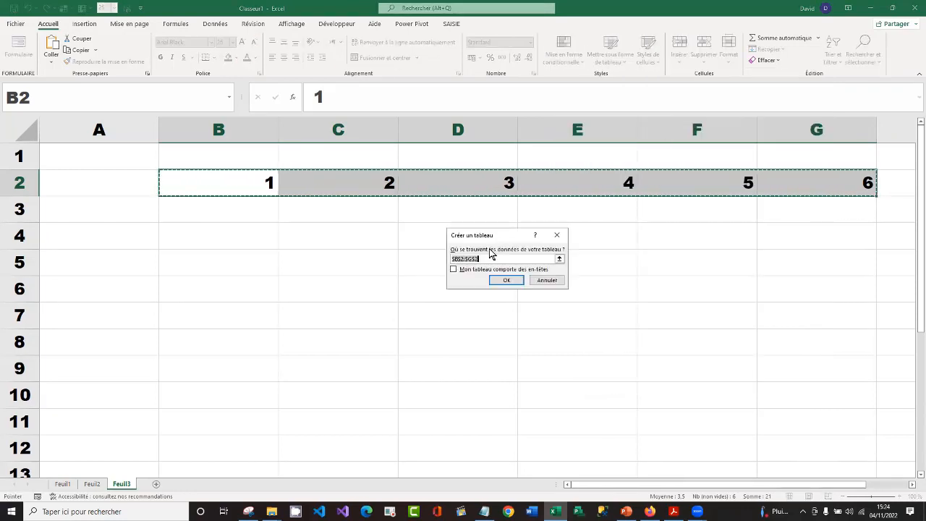
pyautogui.click(453, 270)
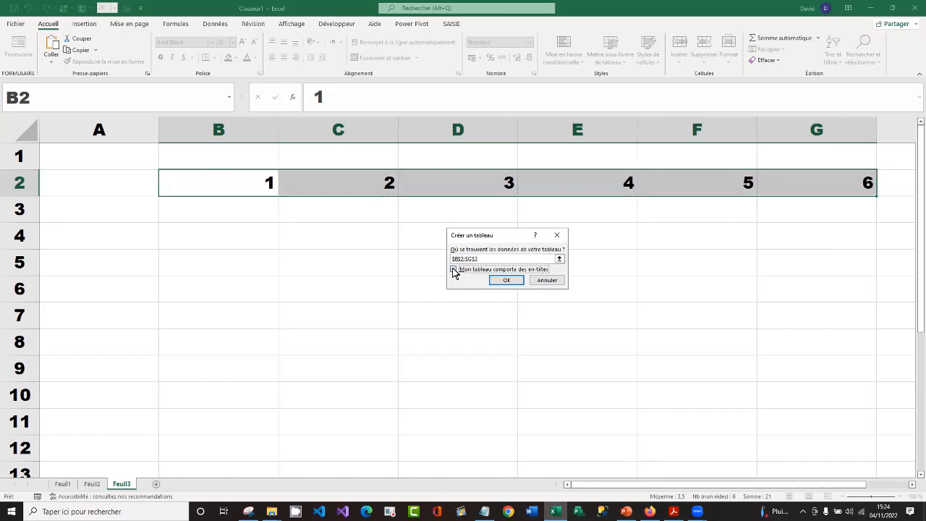
pyautogui.click(506, 280)
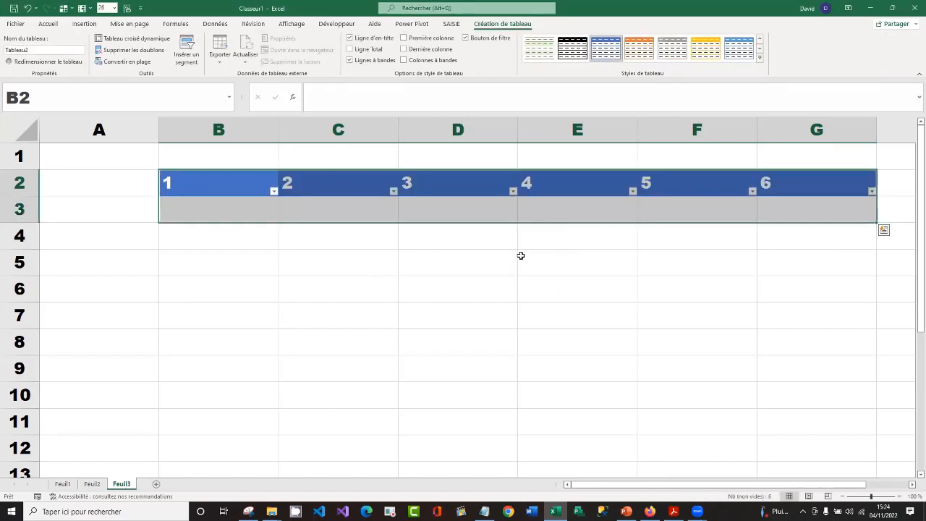
# Turn off the filter buttons in the new table's header row
pyautogui.click(243, 201)
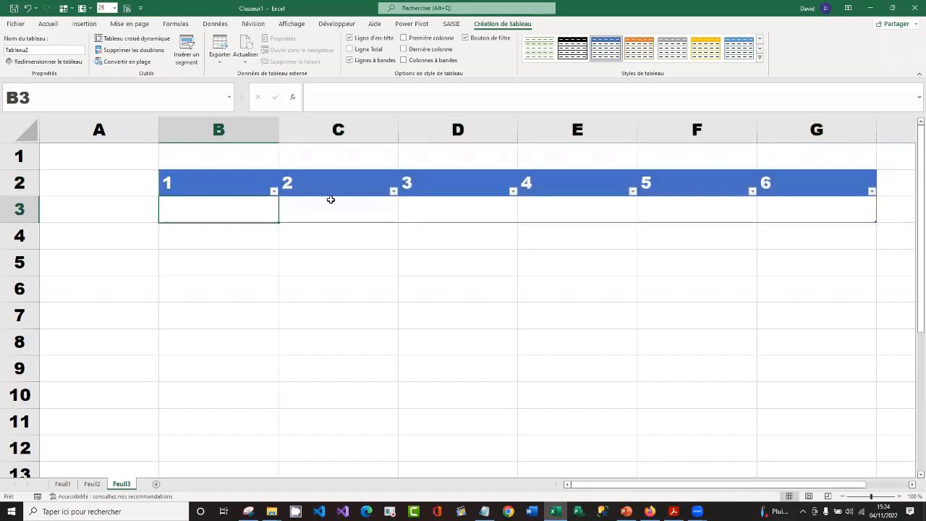
pyautogui.click(273, 191)
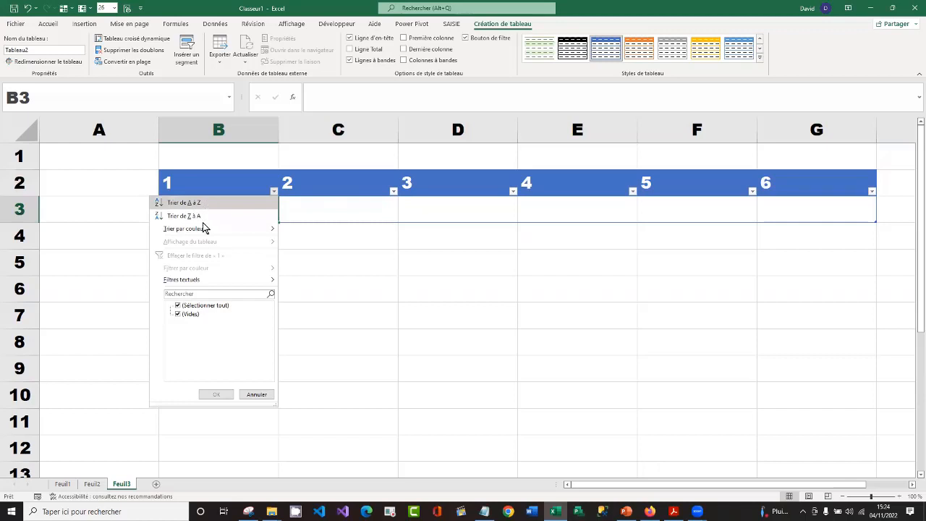
pyautogui.moveTo(204, 227)
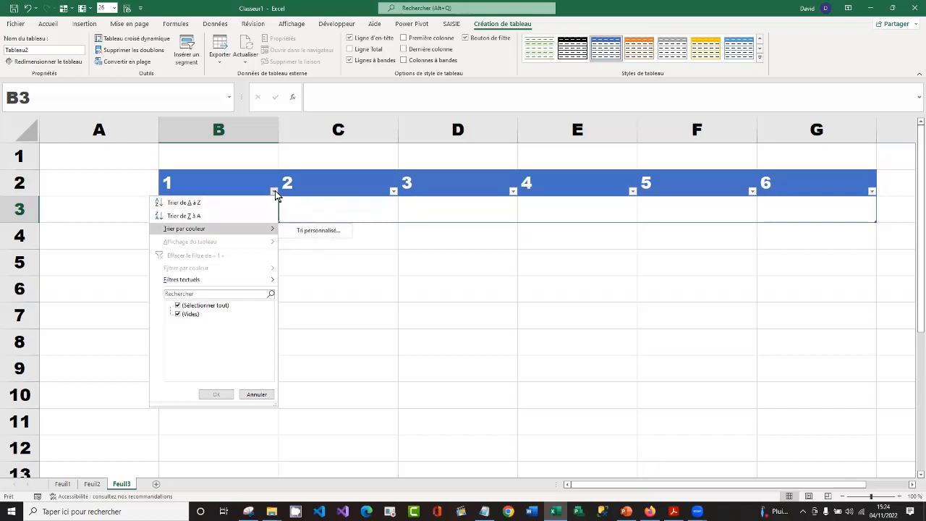
pyautogui.click(320, 209)
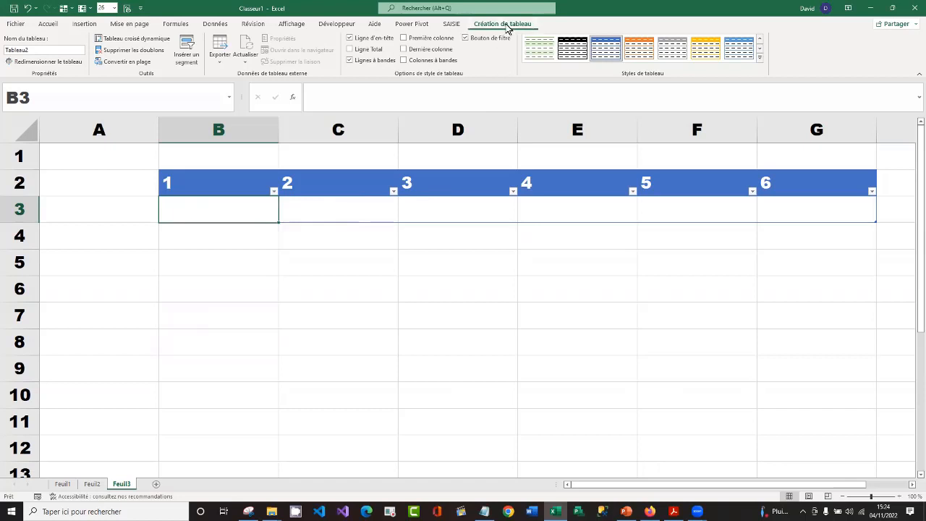
pyautogui.click(465, 38)
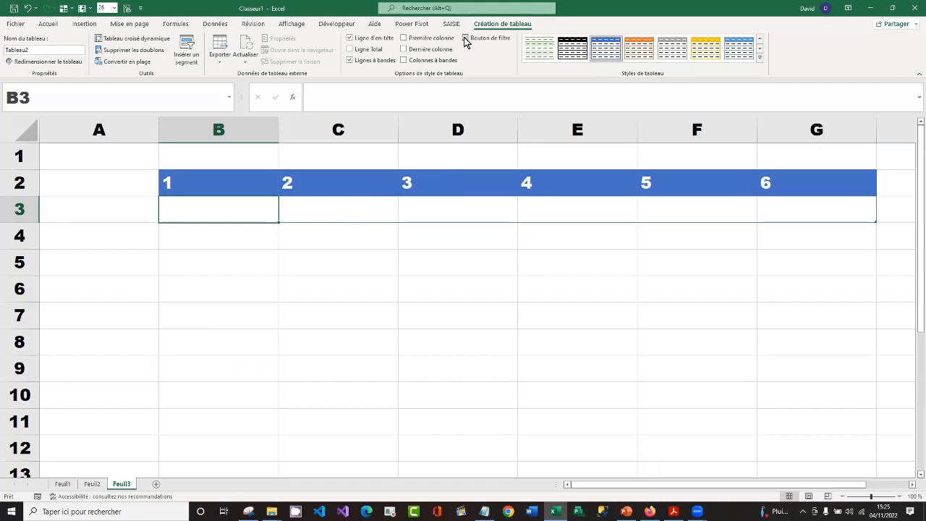
pyautogui.click(466, 38)
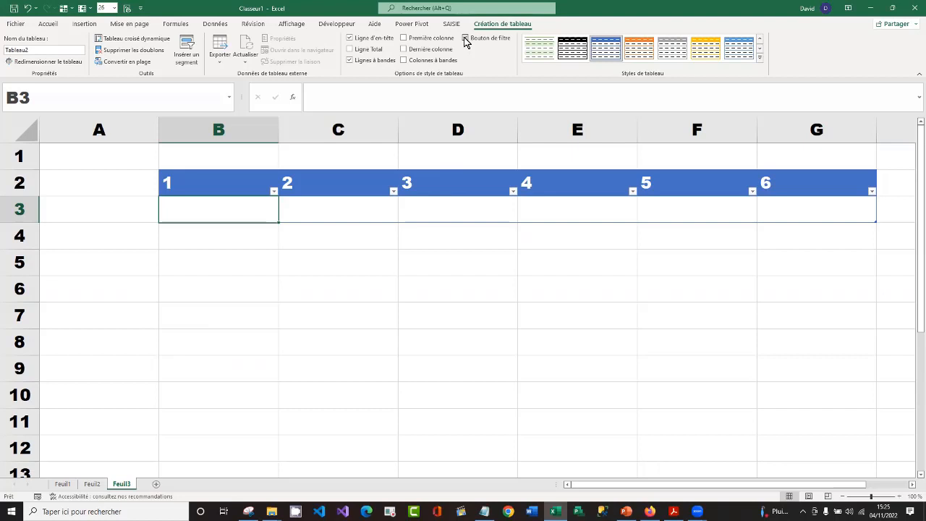
pyautogui.click(465, 39)
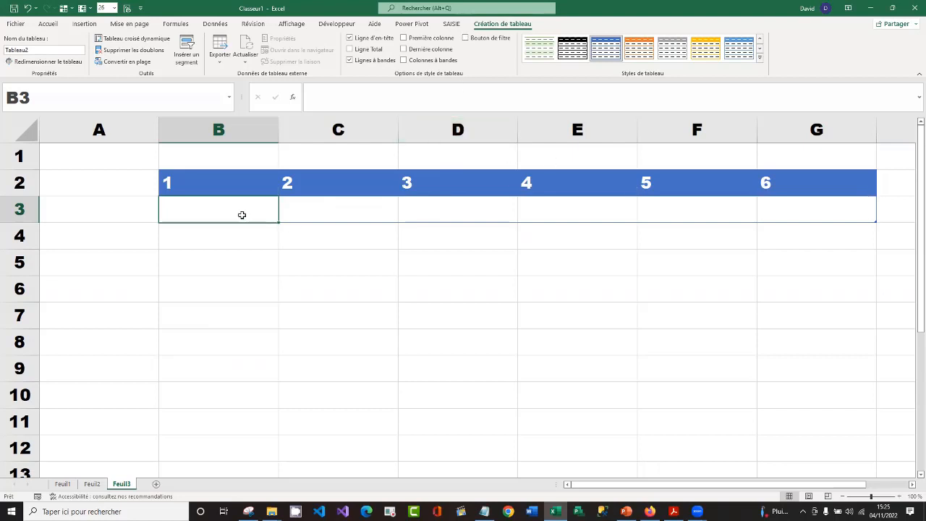
# Start a conditional formatting rule on B3:G3 for cells whose text contains C
pyautogui.moveTo(233, 210); pyautogui.dragTo(811, 207)
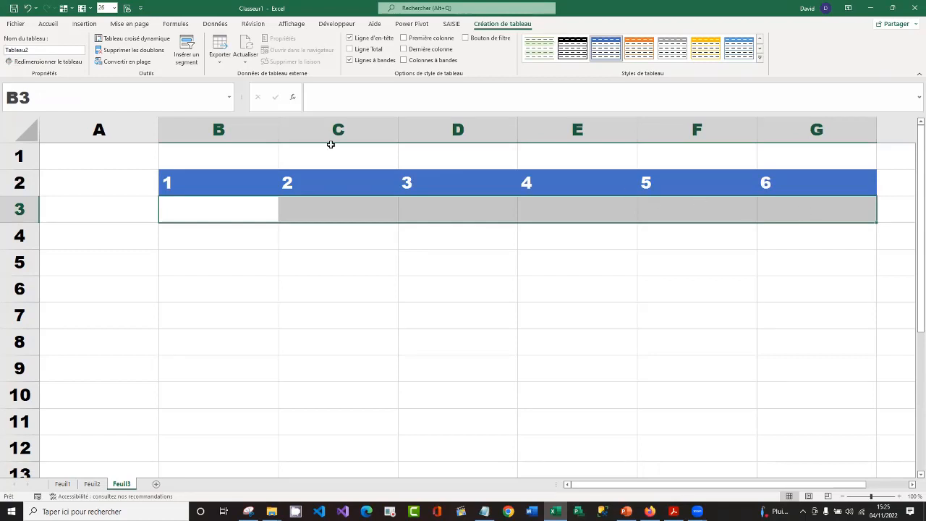
pyautogui.click(55, 24)
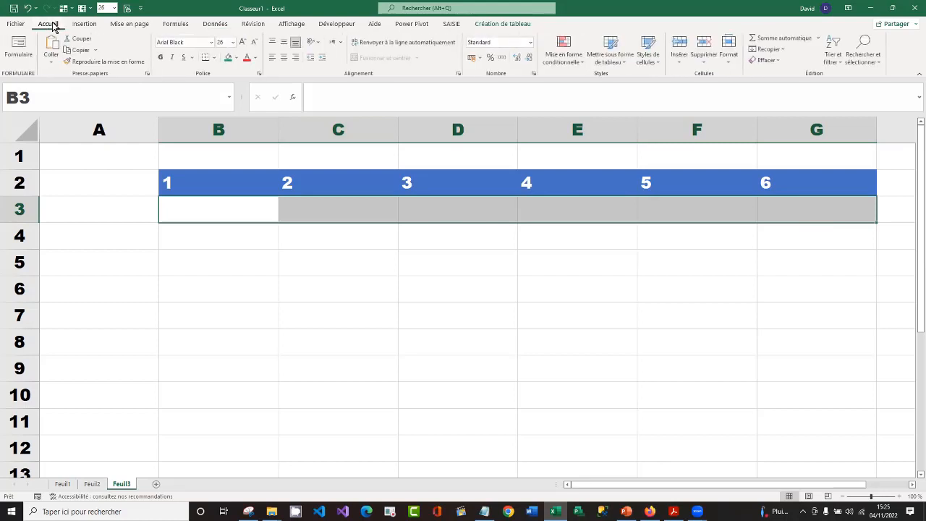
pyautogui.click(566, 63)
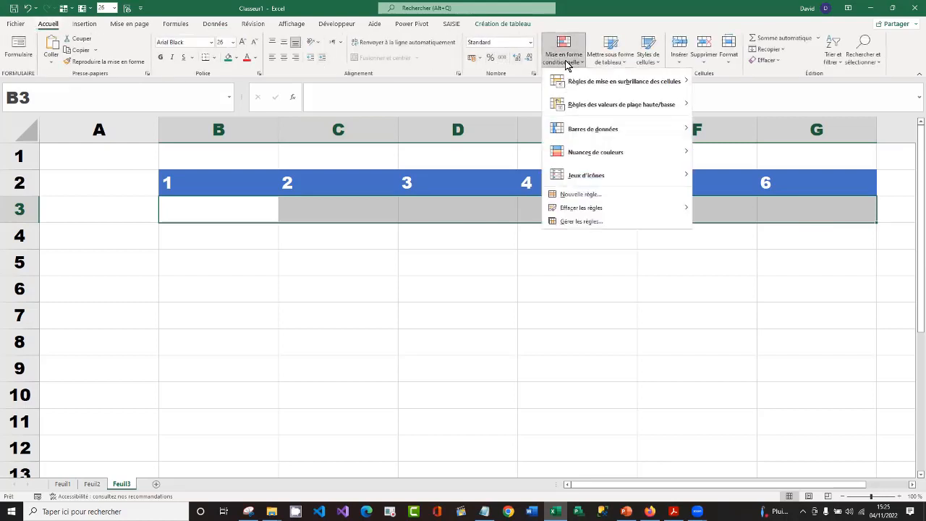
pyautogui.moveTo(590, 82)
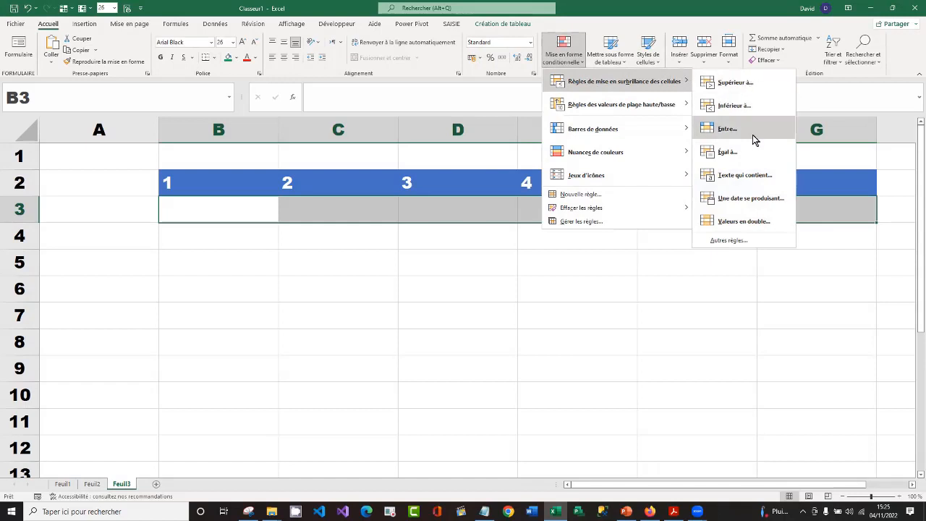
pyautogui.click(754, 181)
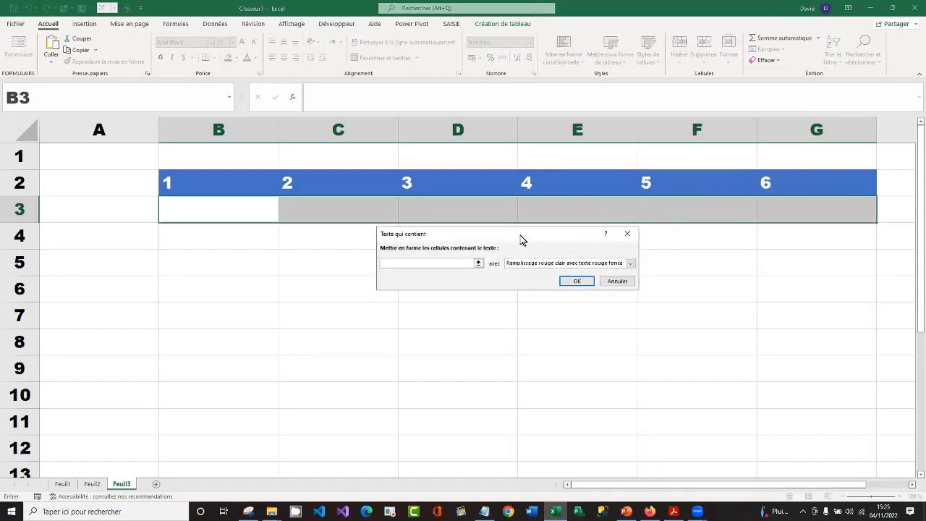
pyautogui.moveTo(511, 239); pyautogui.dragTo(435, 248)
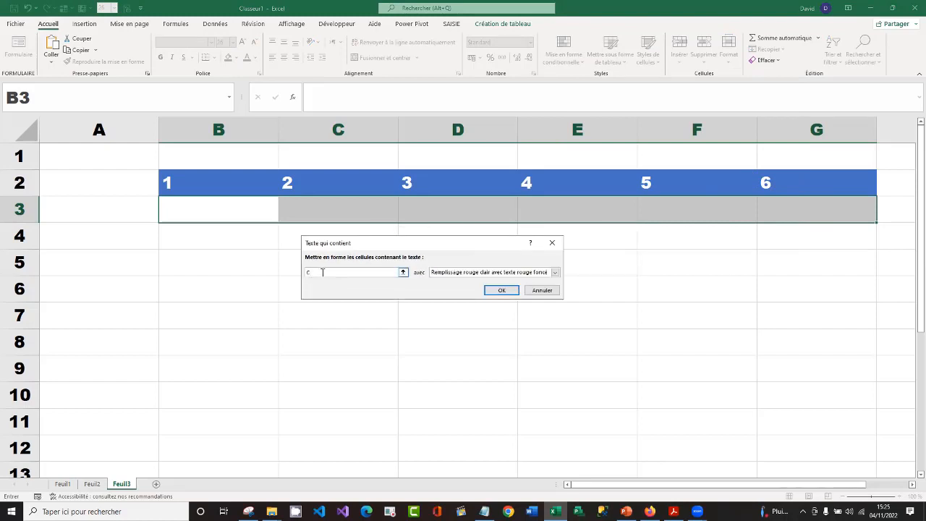
# Give the rule for text containing C a custom format with a standard orange fill and automatic font colour, and apply it
pyautogui.click(555, 273)
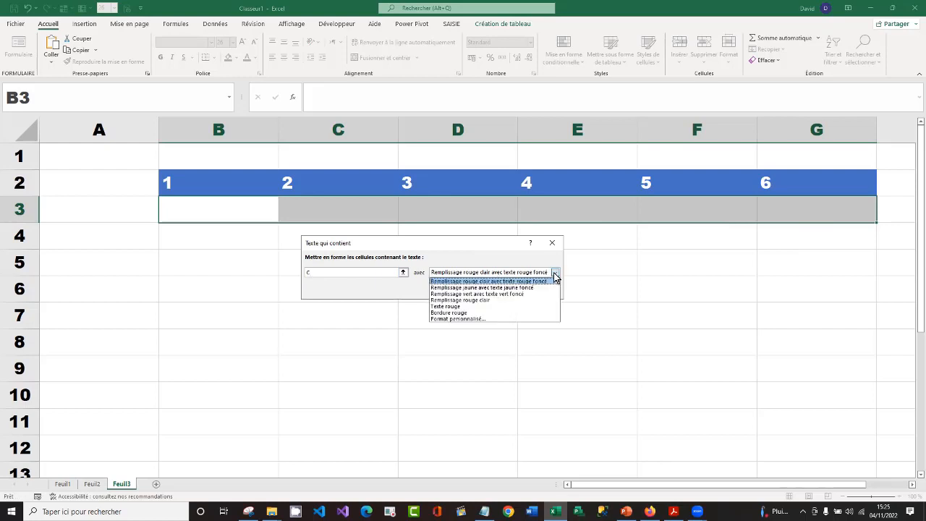
pyautogui.click(499, 319)
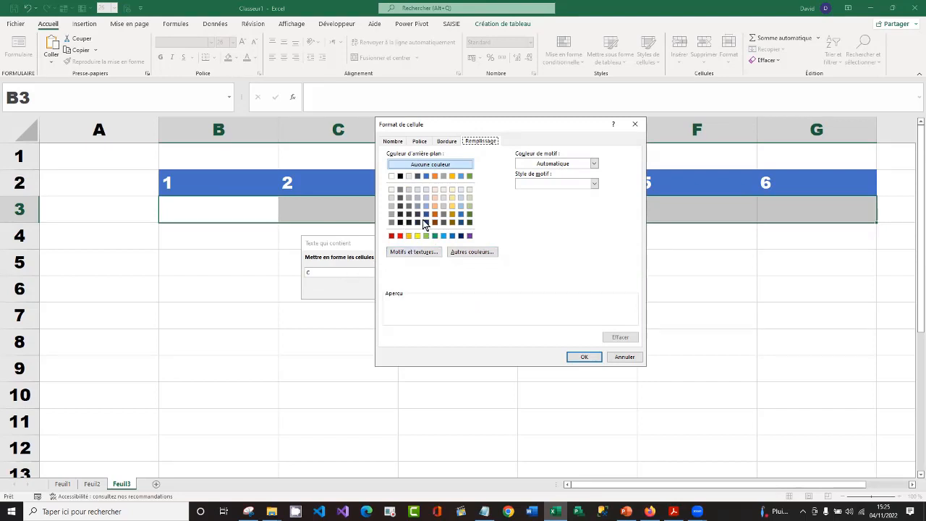
pyautogui.click(409, 238)
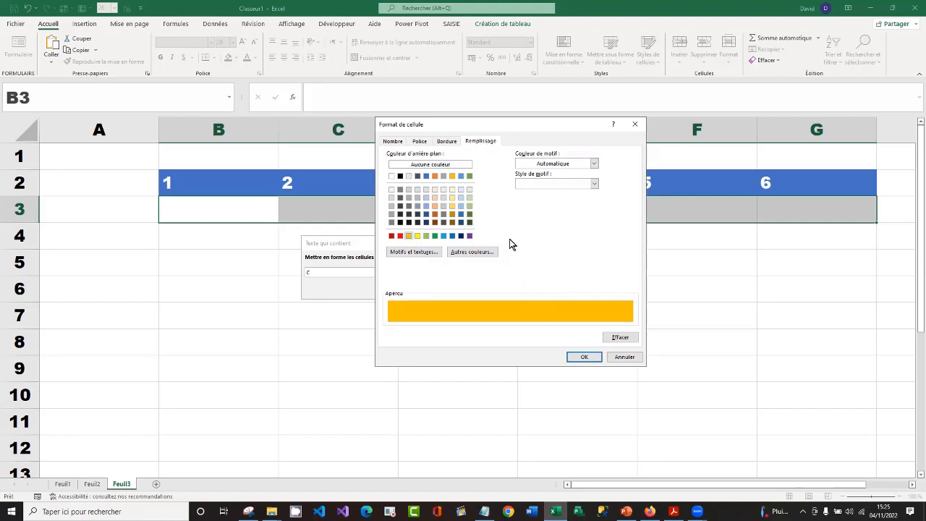
pyautogui.click(420, 142)
pyautogui.click(583, 222)
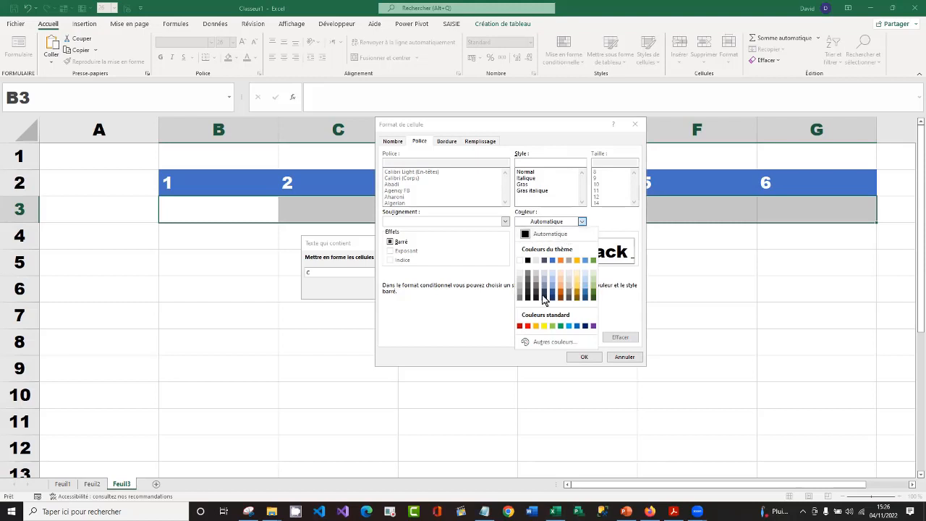
pyautogui.click(489, 315)
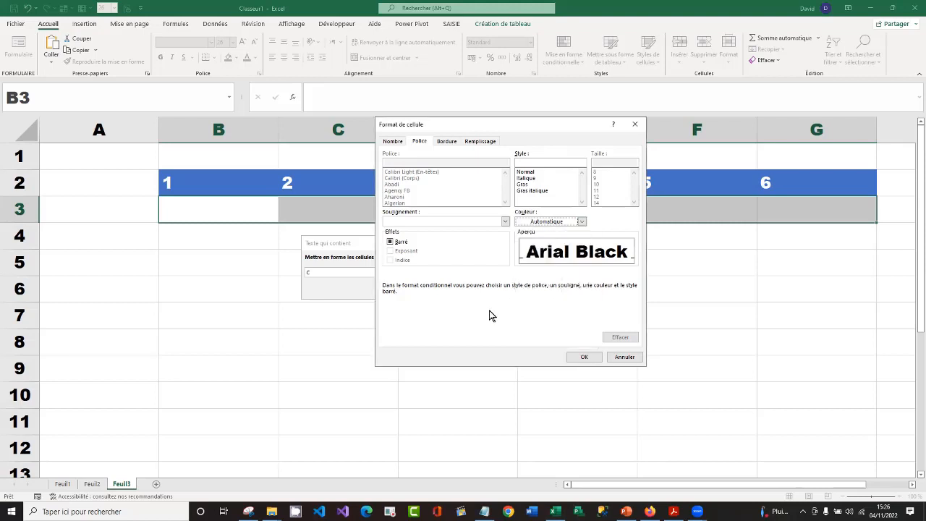
pyautogui.click(590, 360)
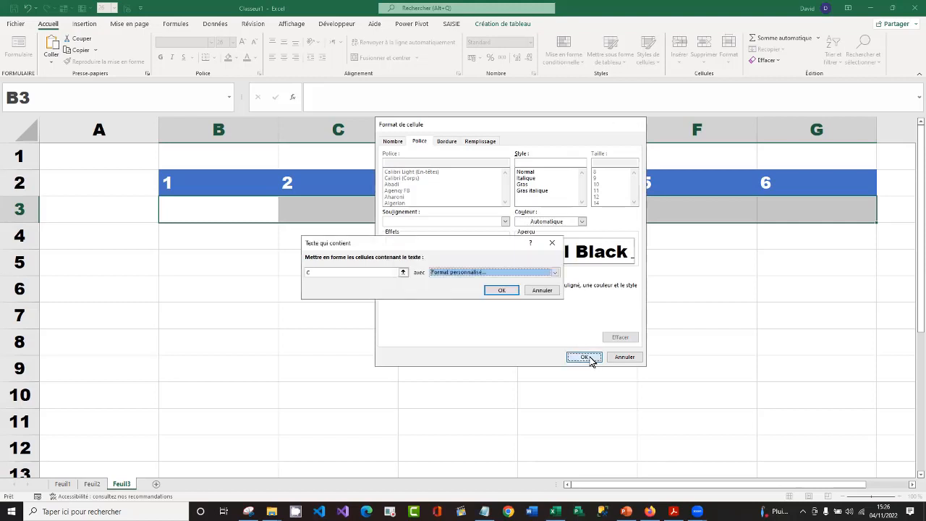
pyautogui.click(499, 290)
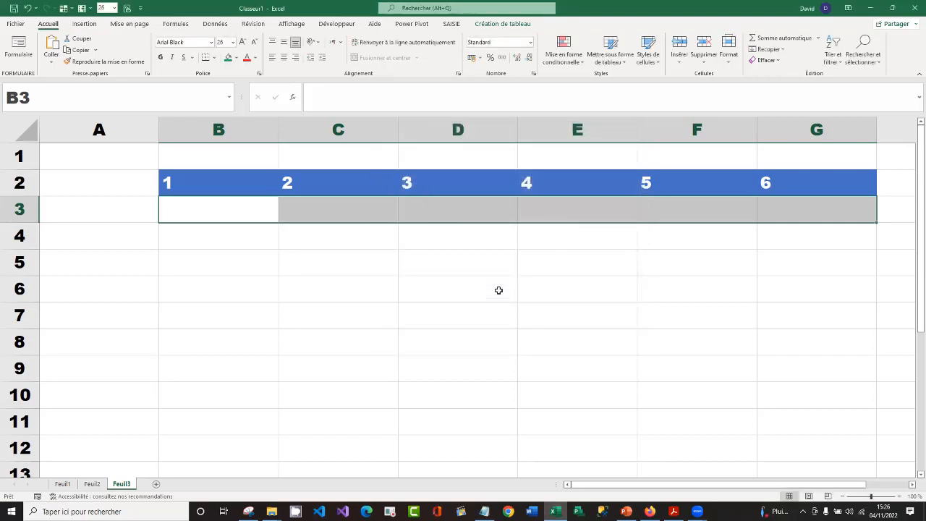
# Enter the absence code C in cells C3 and E3, under days 2 and 4
pyautogui.click(341, 213)
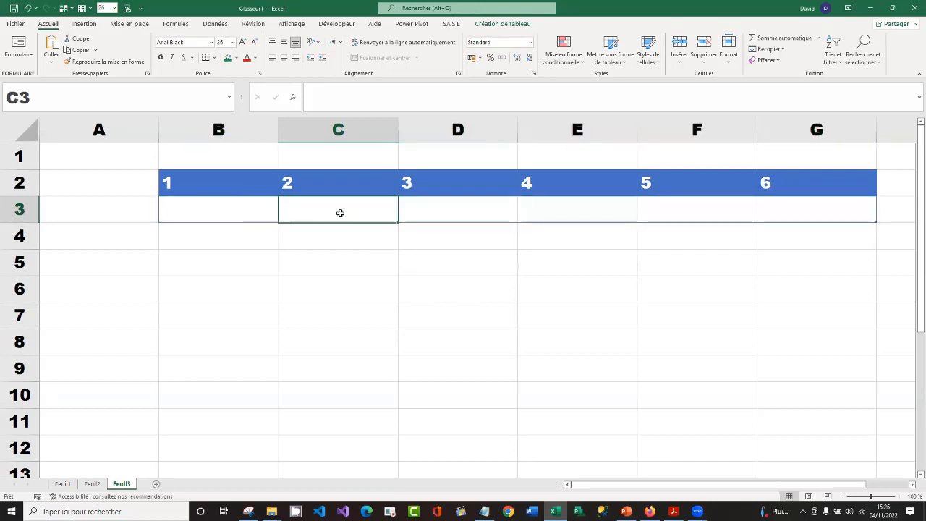
pyautogui.write('C')
pyautogui.press('Return')
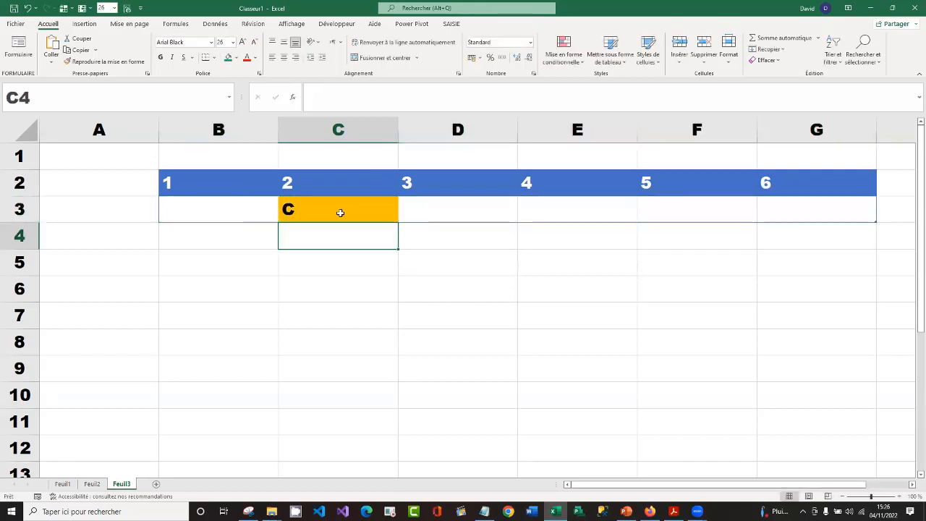
pyautogui.click(533, 210)
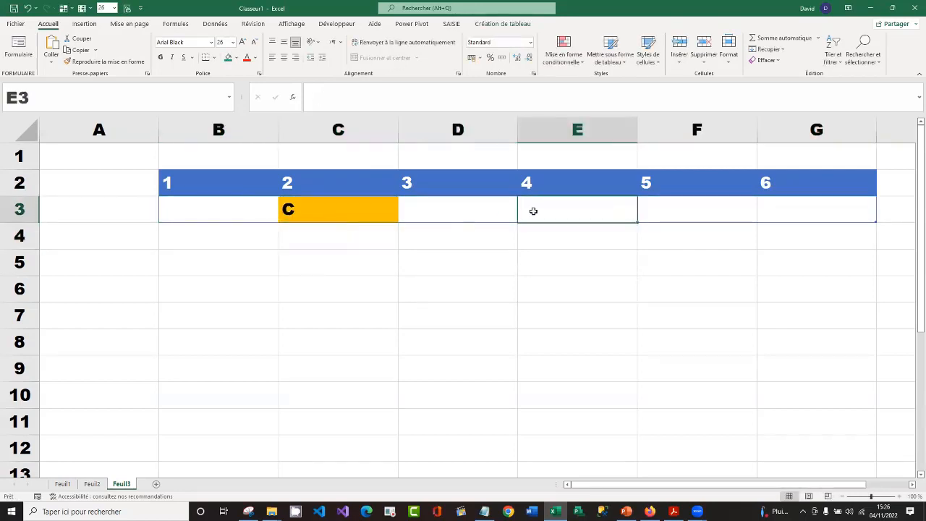
pyautogui.write('C')
pyautogui.press('Return')
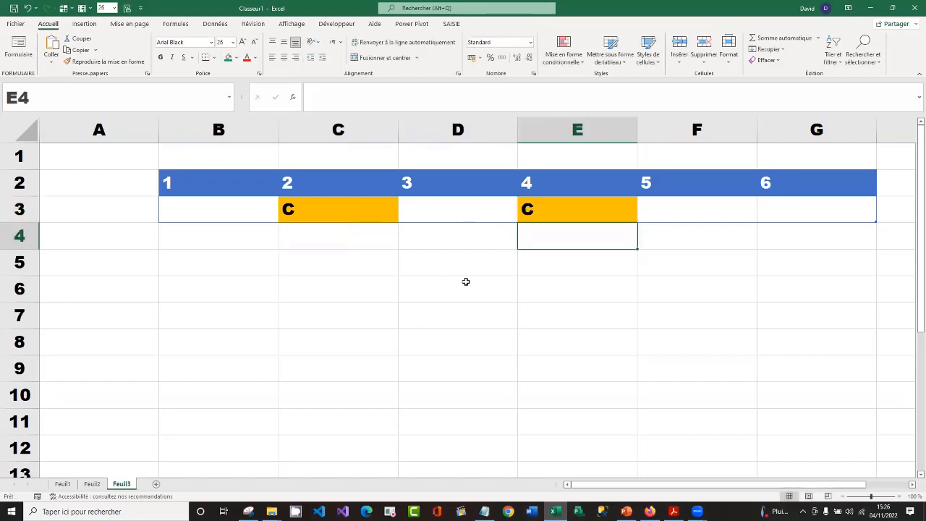
# Test the colouring outside the table by entering C in cell D6, and clear that cell again
pyautogui.click(466, 282)
pyautogui.write('C')
pyautogui.press('Return')
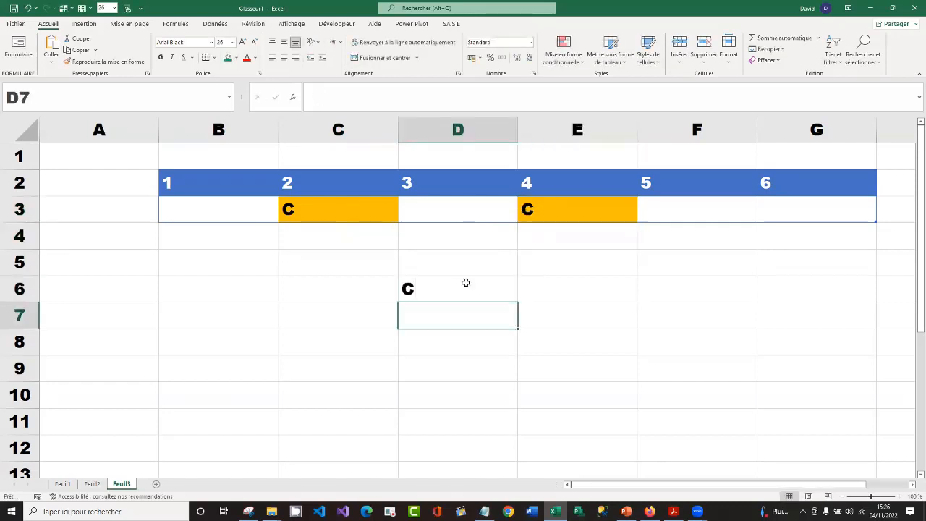
pyautogui.click(483, 298)
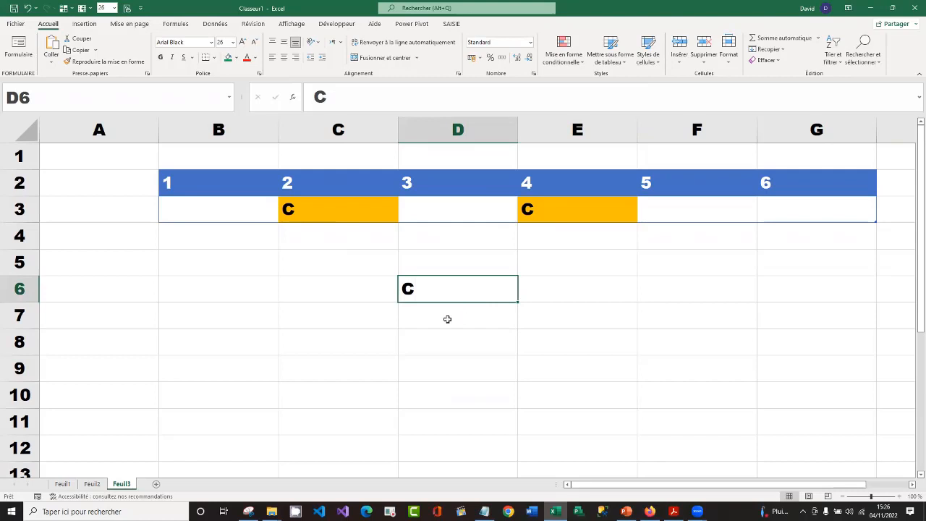
pyautogui.press('Delete')
# Start a conditional formatting rule on B3:G3 for cells whose text contains M
pyautogui.moveTo(244, 209); pyautogui.dragTo(797, 208)
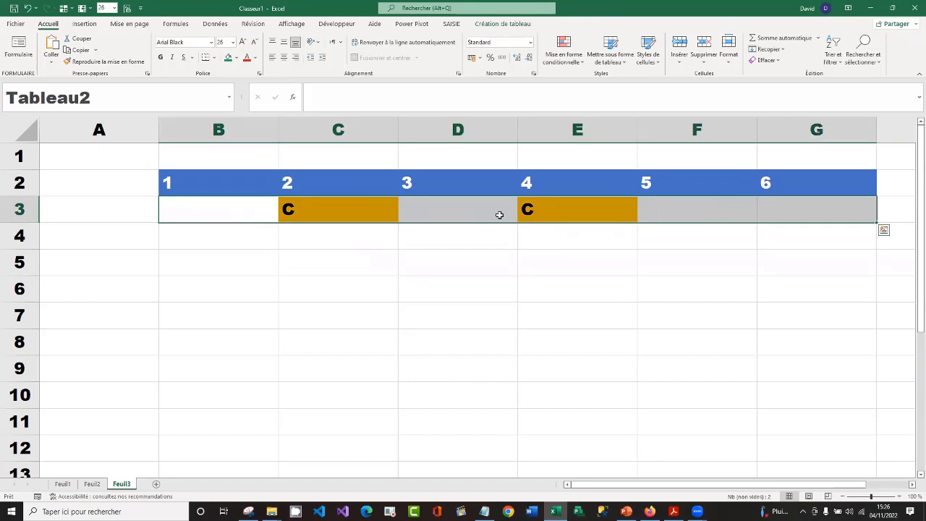
pyautogui.click(578, 60)
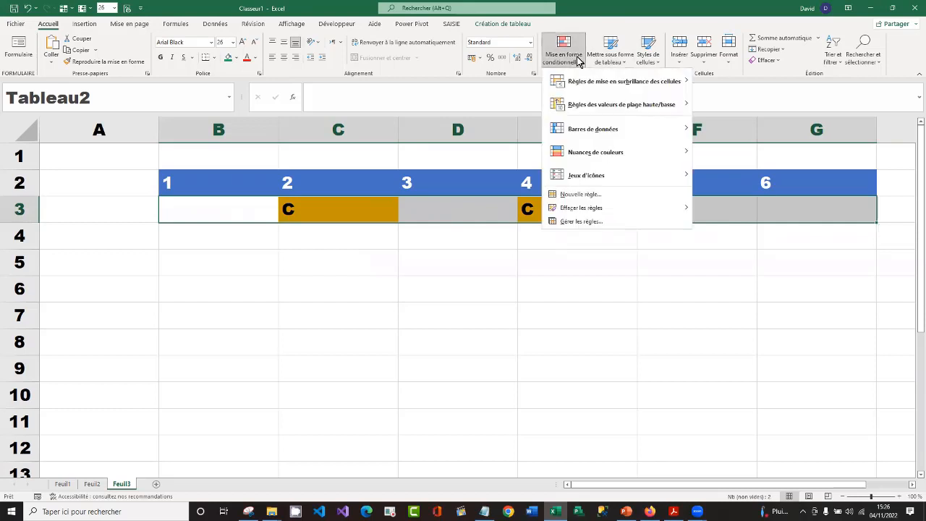
pyautogui.moveTo(593, 83)
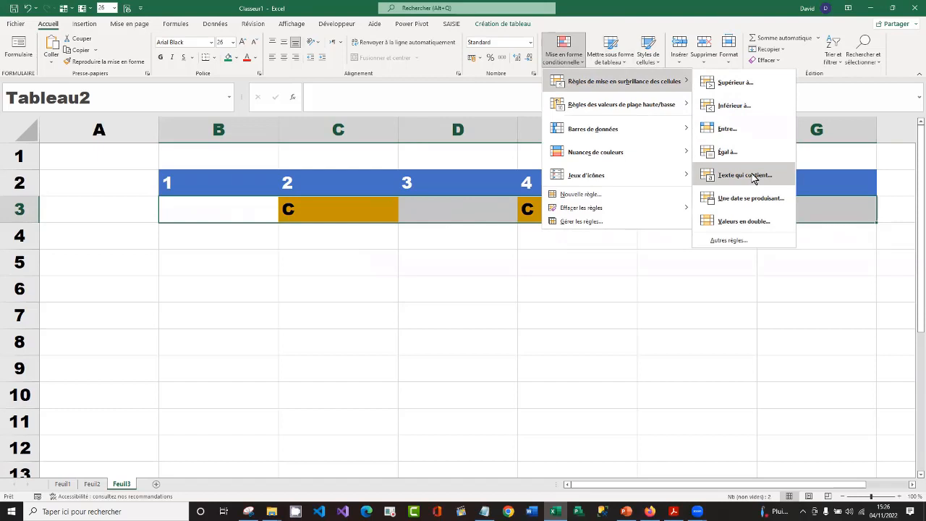
pyautogui.click(745, 175)
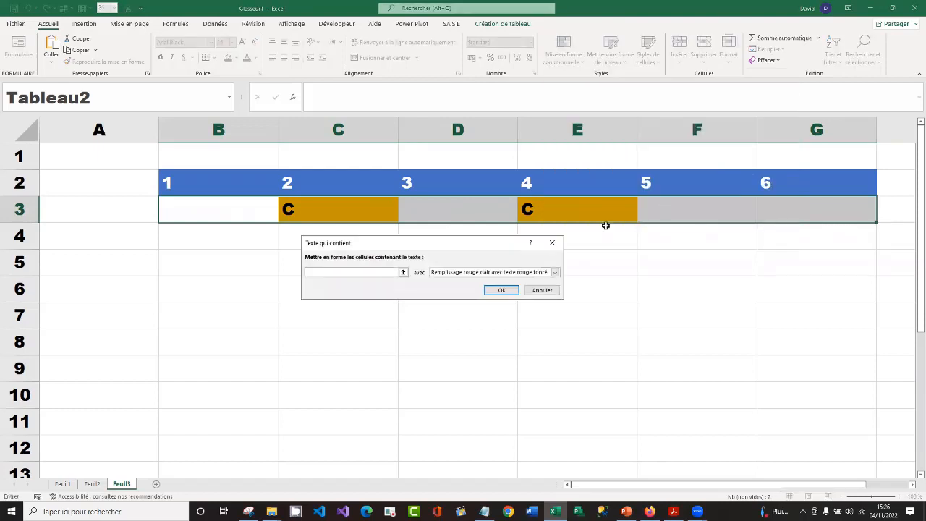
pyautogui.write('M')
# Give the rule for text containing M a custom format with a standard red fill, and apply it
pyautogui.click(554, 273)
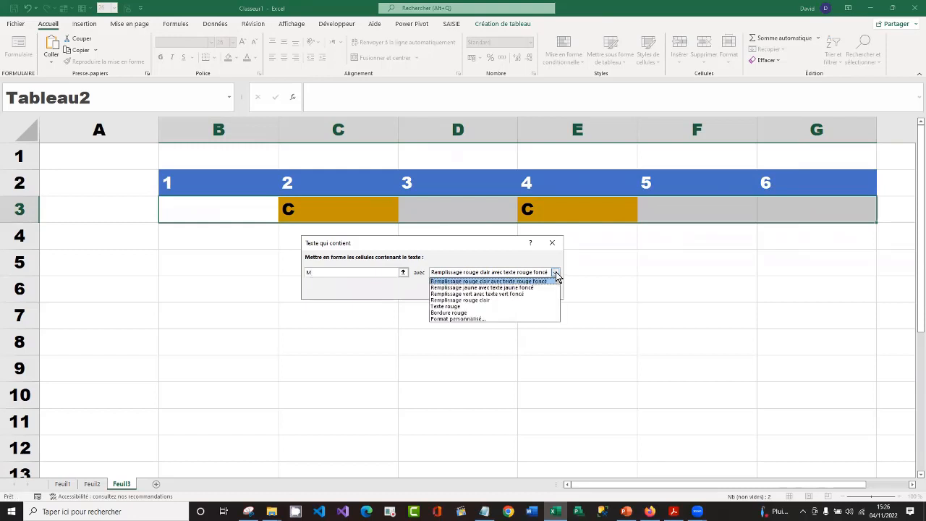
pyautogui.click(496, 319)
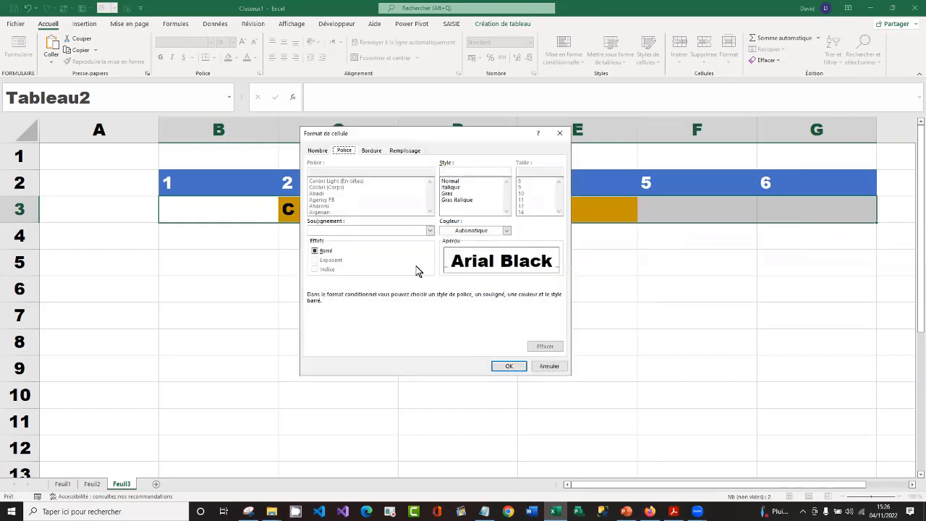
pyautogui.click(409, 152)
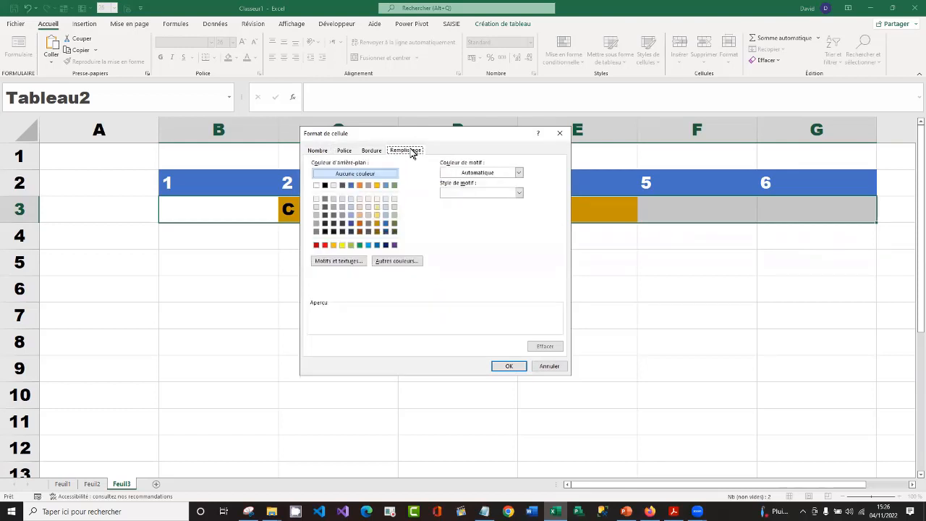
pyautogui.click(325, 245)
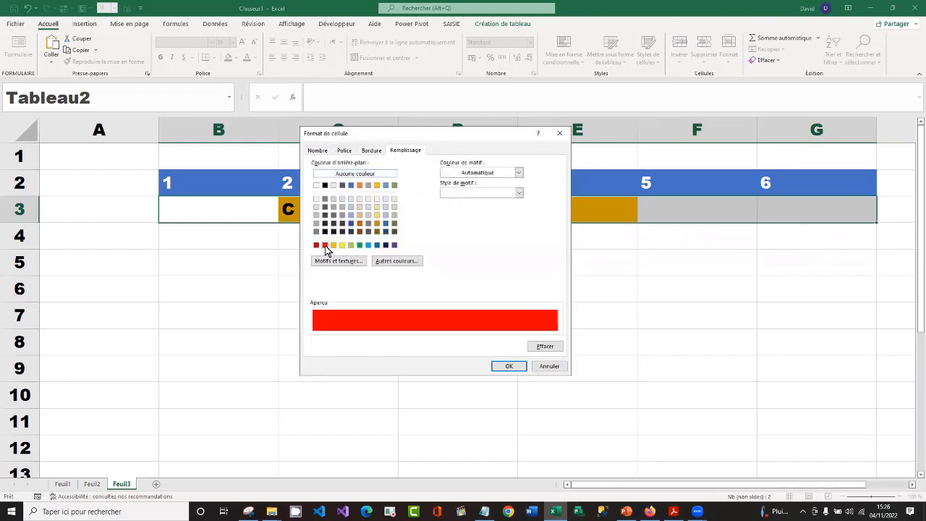
pyautogui.click(508, 366)
pyautogui.click(502, 290)
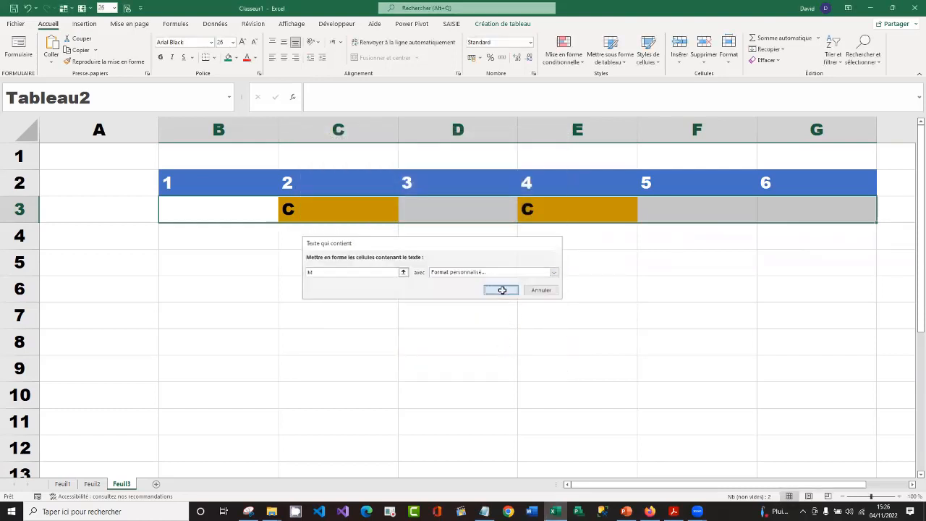
# Enter the absence code M in D3 and replace the code in C3 with M
pyautogui.click(476, 211)
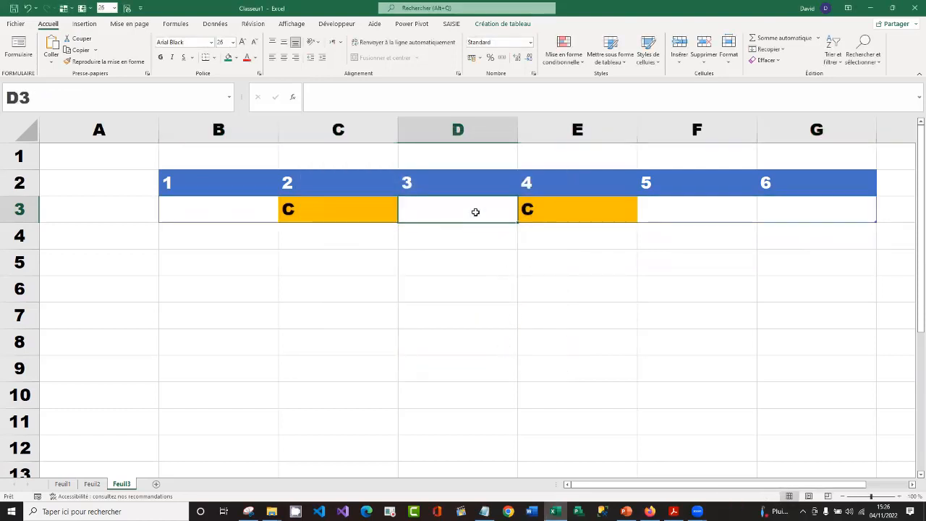
pyautogui.write('M')
pyautogui.press('Return')
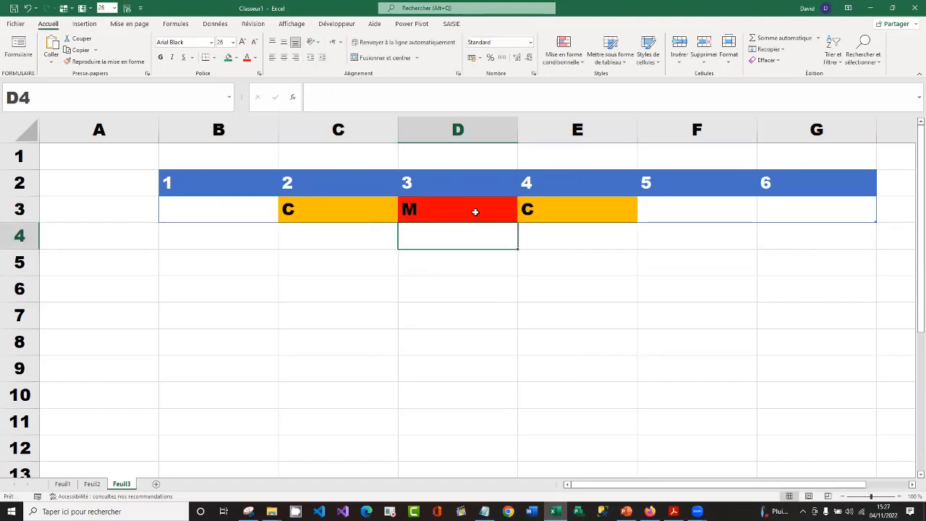
pyautogui.click(373, 210)
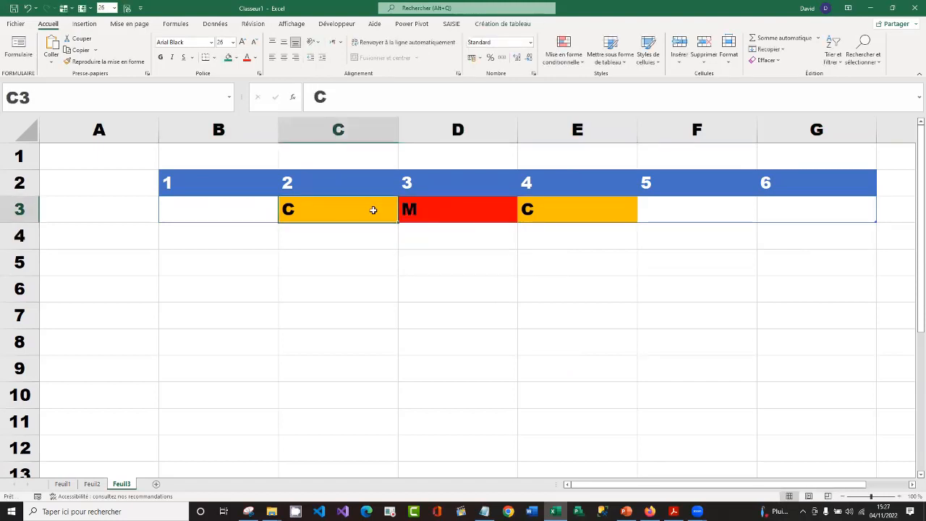
pyautogui.write('M')
pyautogui.press('Return')
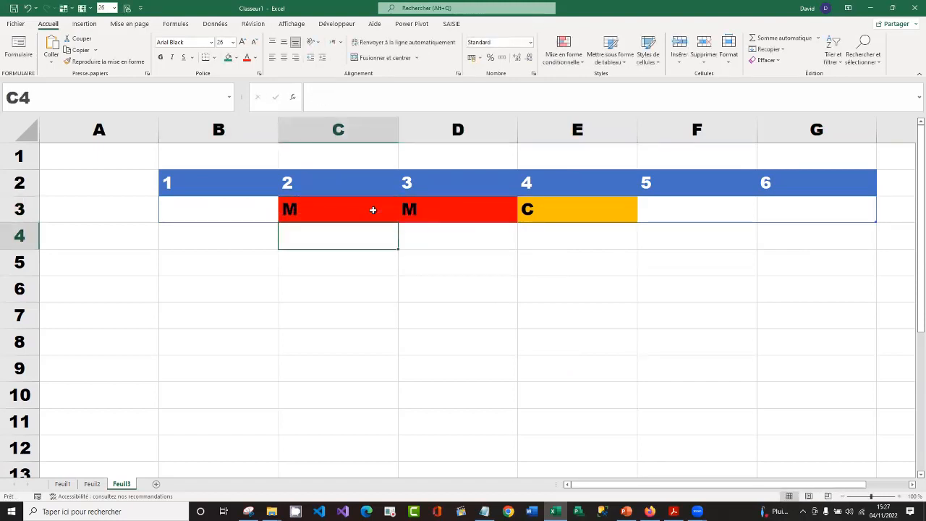
pyautogui.click(553, 210)
pyautogui.moveTo(229, 209); pyautogui.dragTo(838, 210)
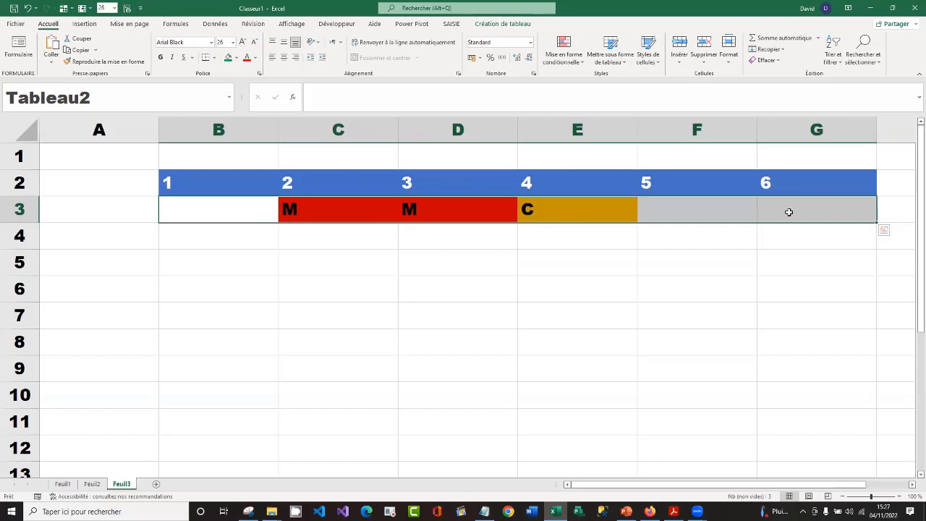
pyautogui.click(349, 261)
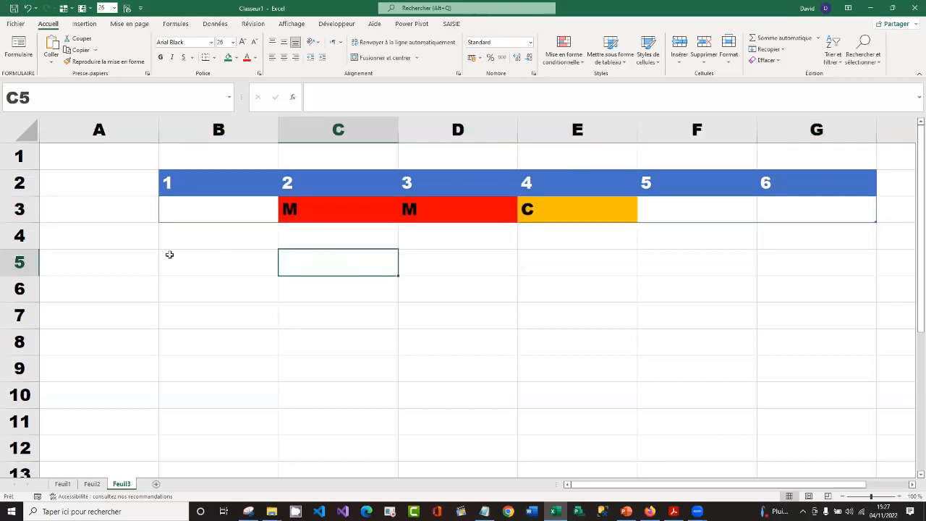
# Insert a table column to the left of the day 1 column and set its header to NOM
pyautogui.click(241, 209)
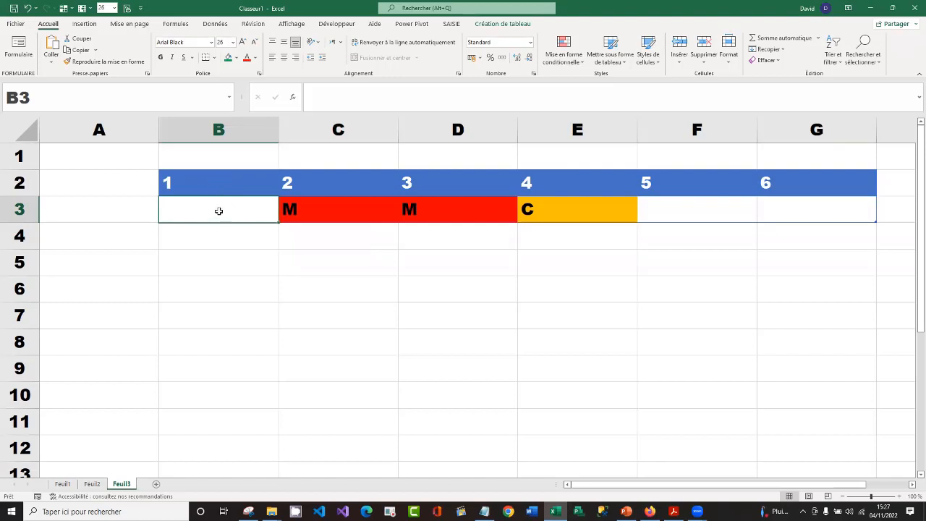
pyautogui.rightClick(220, 213)
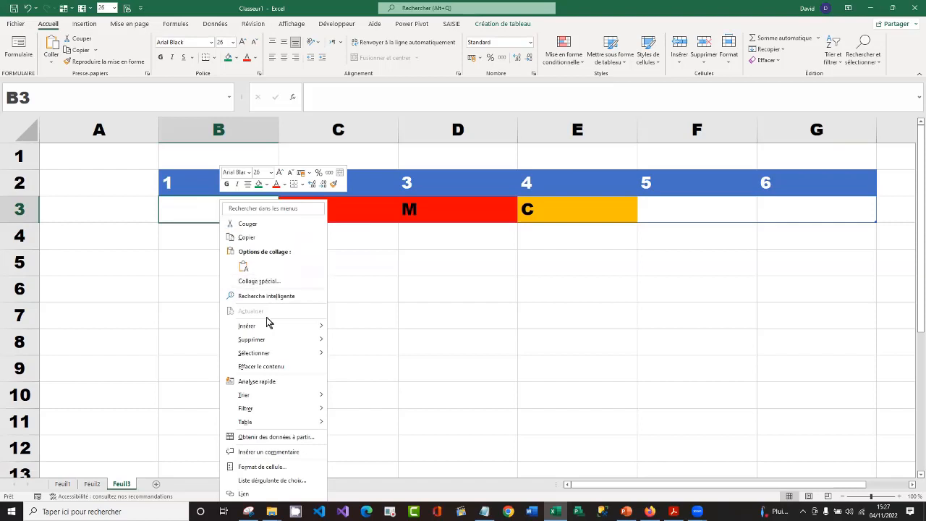
pyautogui.moveTo(275, 325)
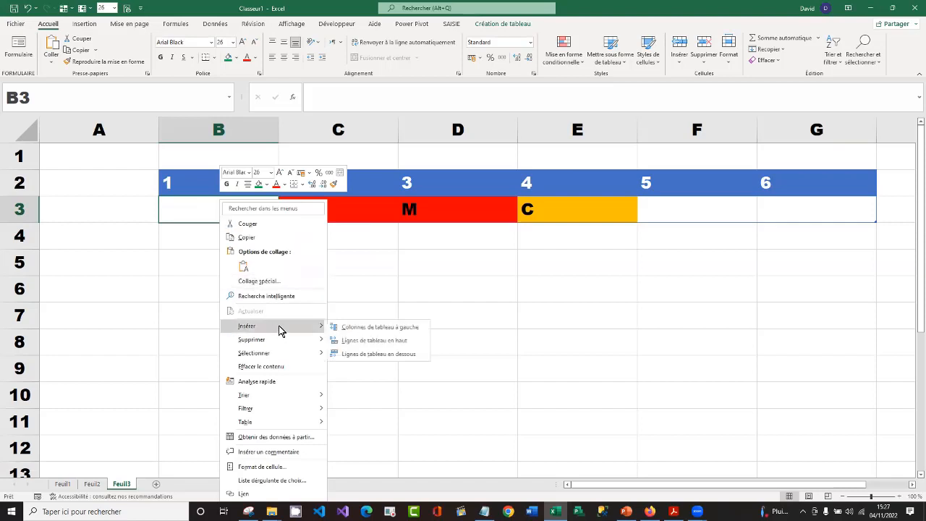
pyautogui.click(397, 329)
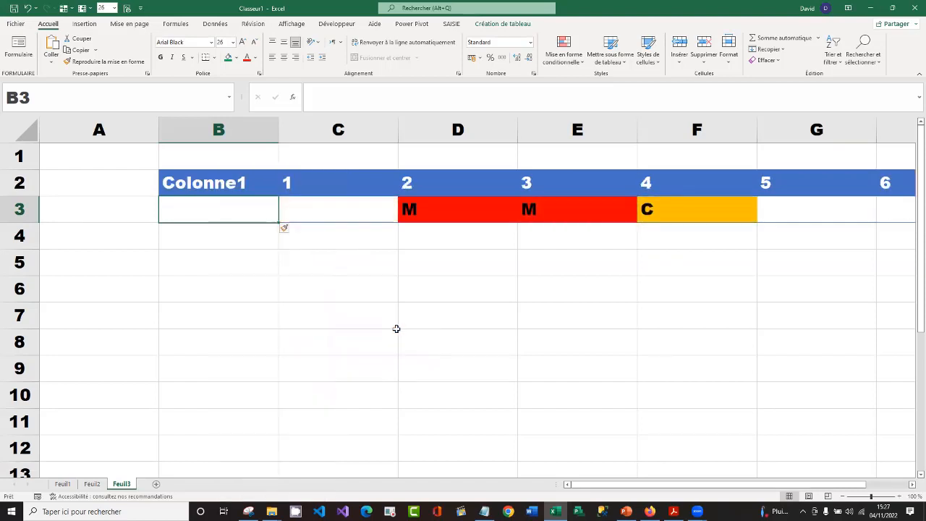
pyautogui.click(225, 183)
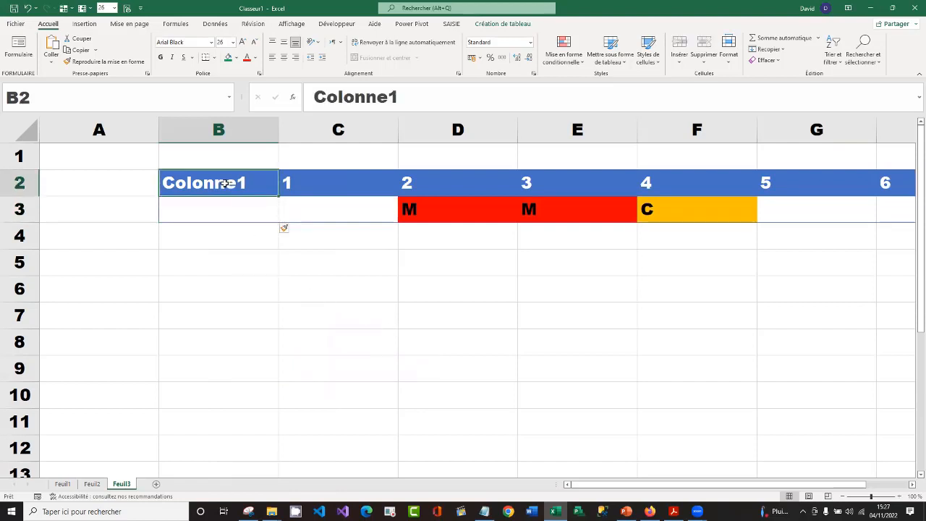
pyautogui.write('NOM')
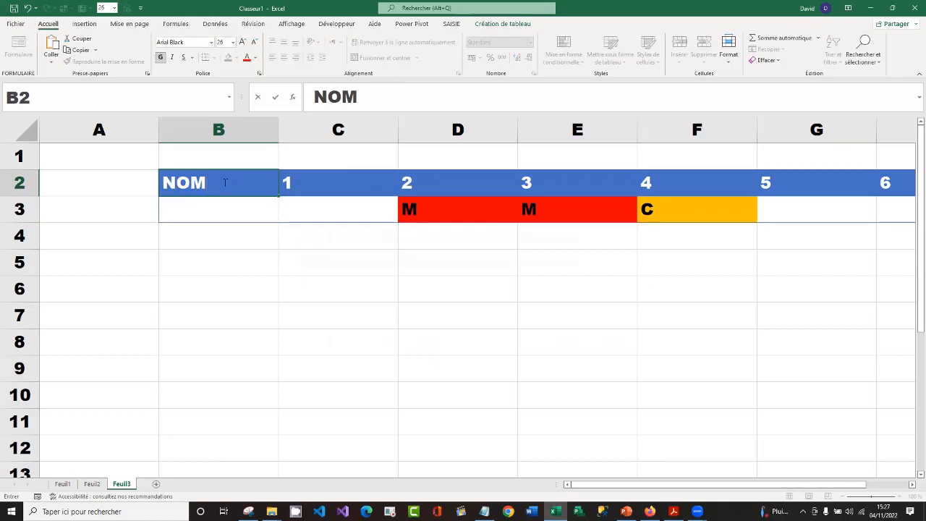
pyautogui.press('Return')
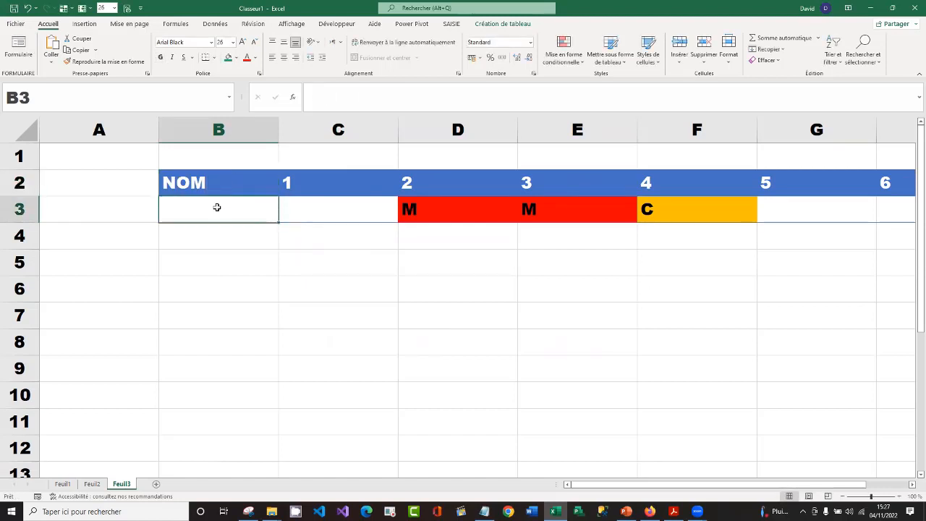
# Copy the names toto_1 to toto_6 from A4:A9 of Feuil2 into the NOM column of Feuil3, starting at B3
pyautogui.moveTo(217, 205); pyautogui.dragTo(219, 253)
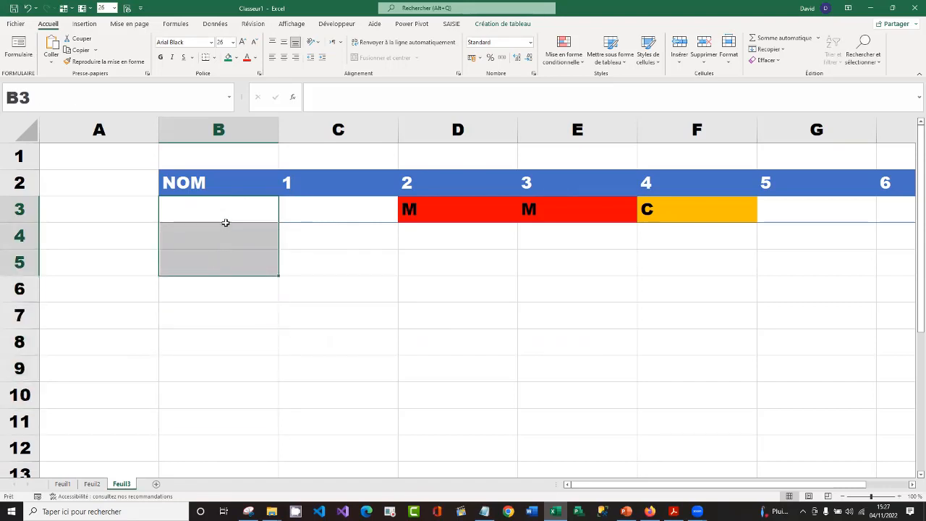
pyautogui.click(221, 207)
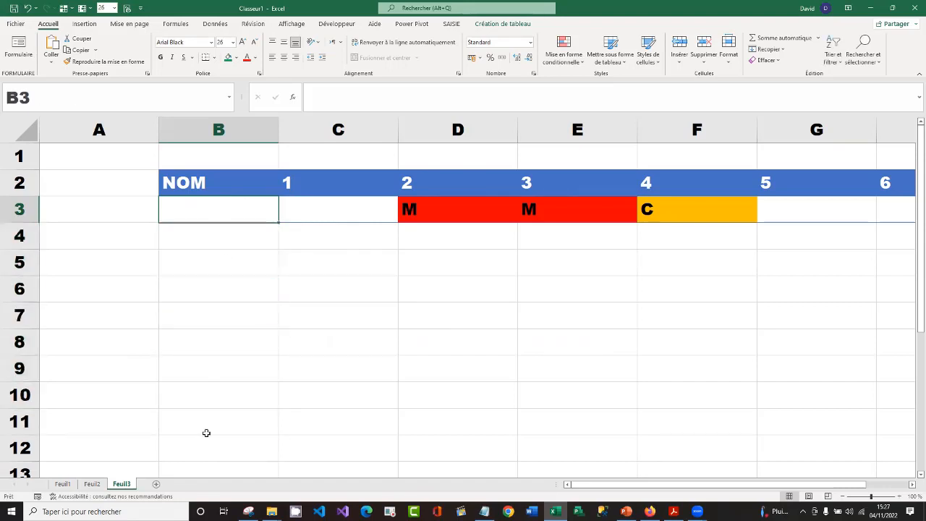
pyautogui.click(92, 483)
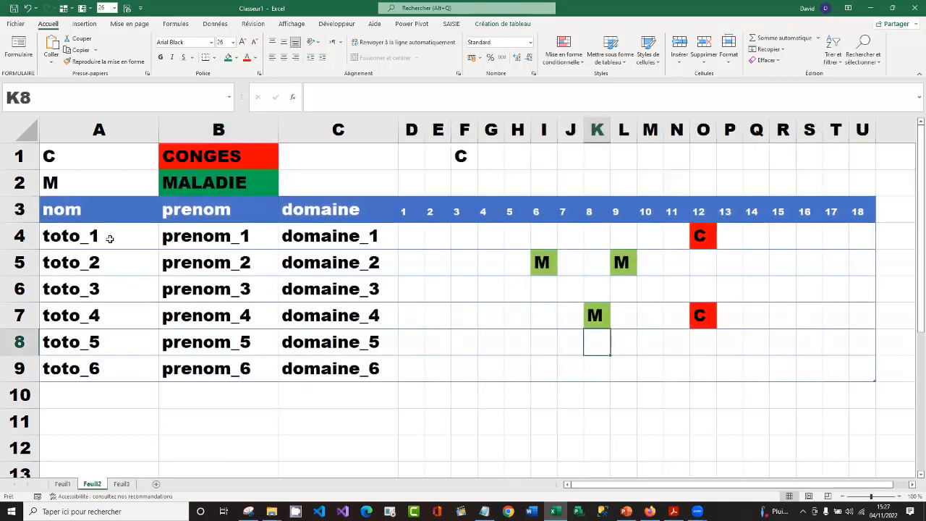
pyautogui.moveTo(107, 238); pyautogui.dragTo(114, 371)
pyautogui.hotkey('ctrl', 'c')
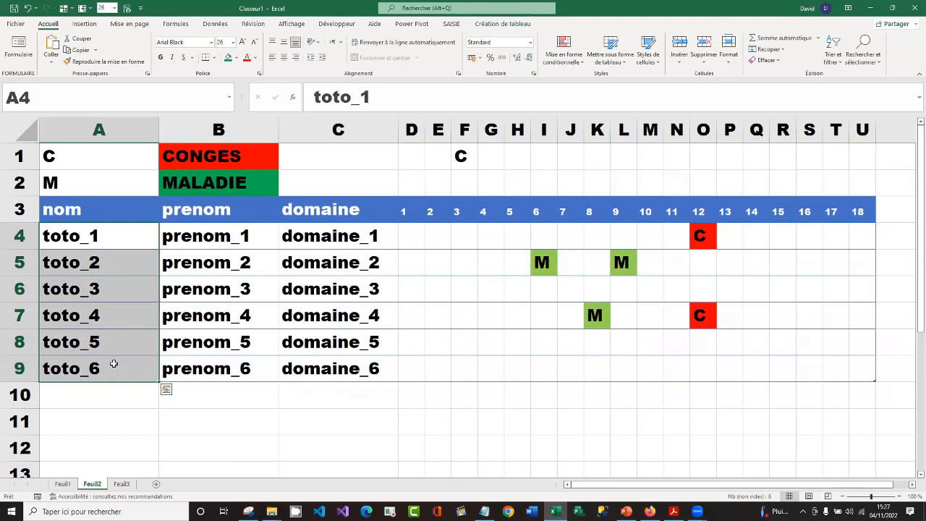
pyautogui.rightClick(113, 313)
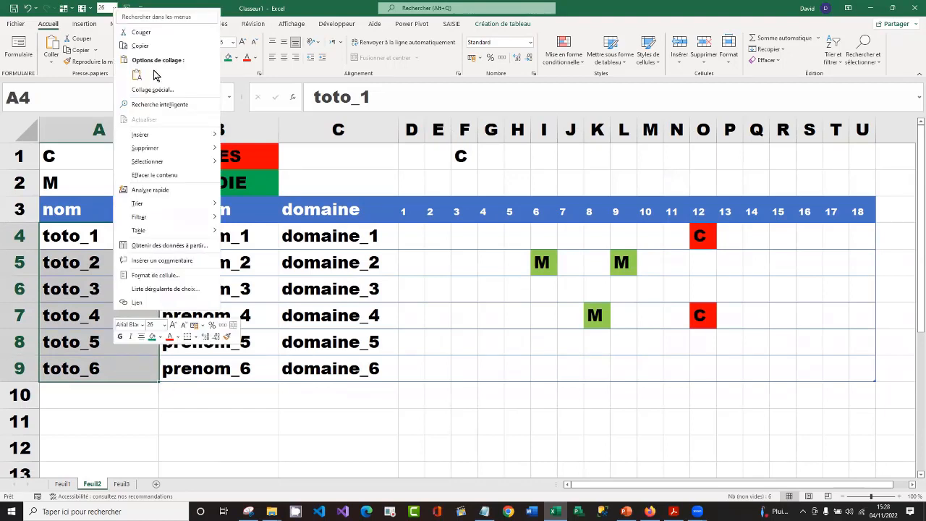
pyautogui.click(155, 46)
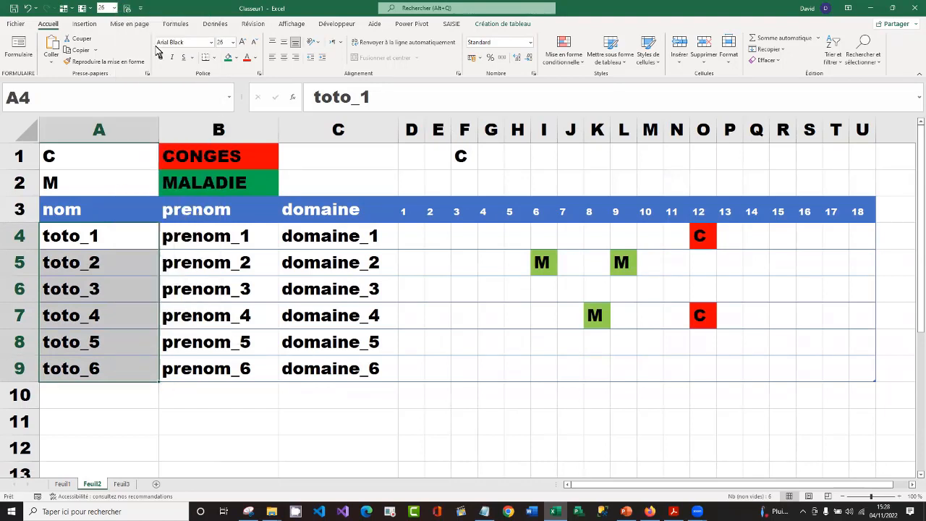
pyautogui.click(122, 485)
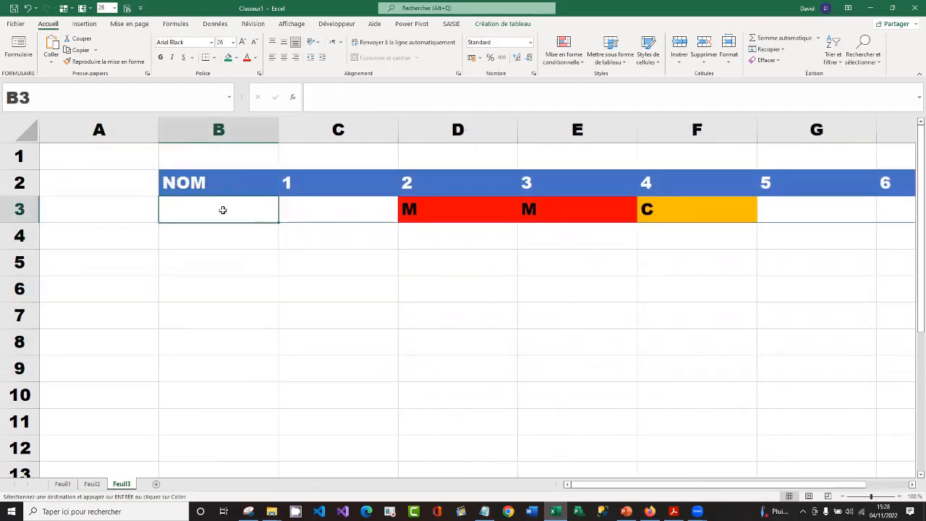
pyautogui.rightClick(224, 214)
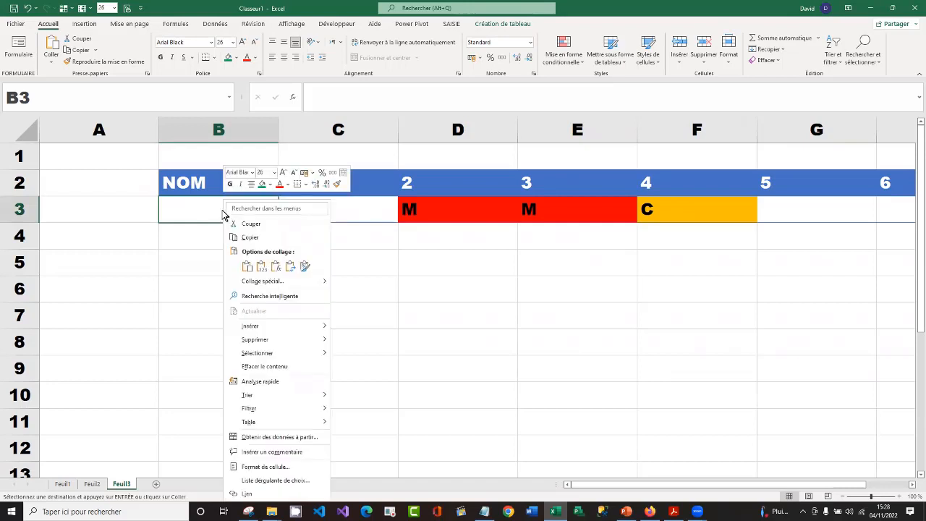
pyautogui.click(247, 266)
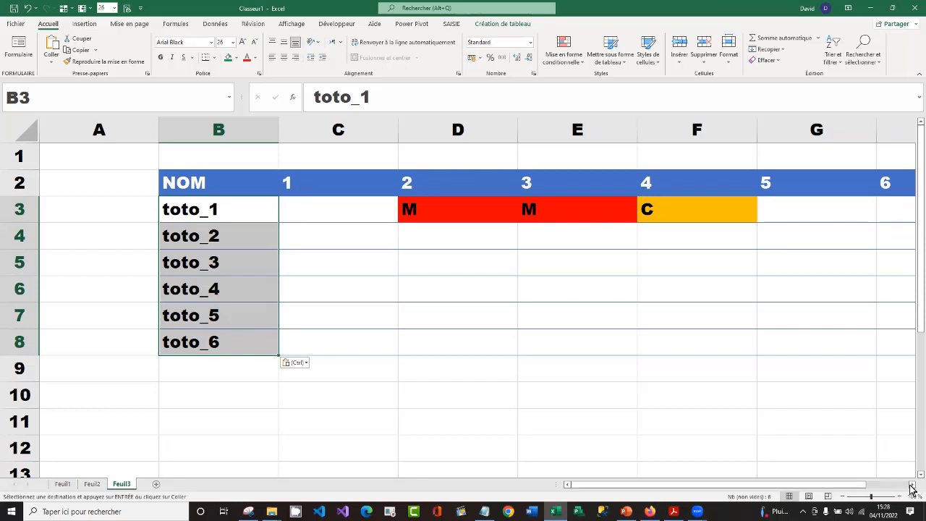
pyautogui.click(340, 379)
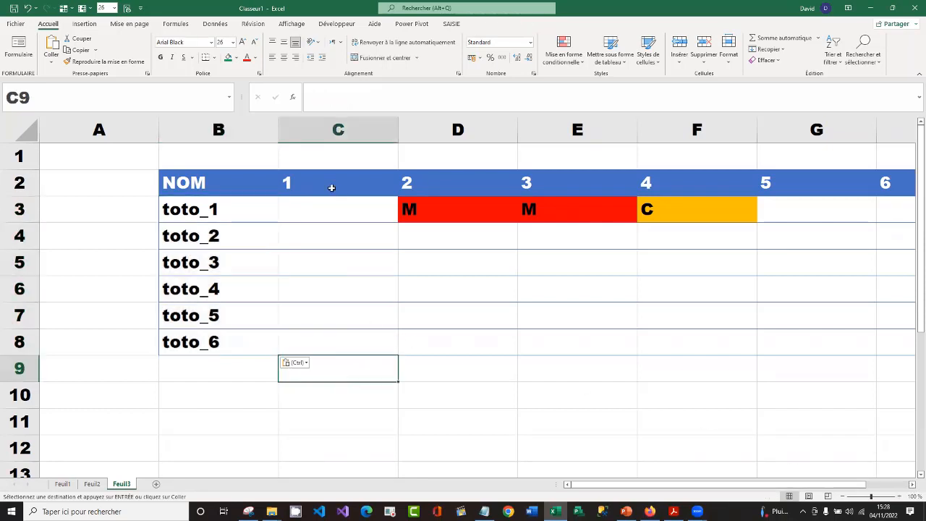
# Narrow the day columns C to H together so each is just wide enough for a single code
pyautogui.moveTo(331, 206); pyautogui.dragTo(865, 307)
pyautogui.click(514, 262)
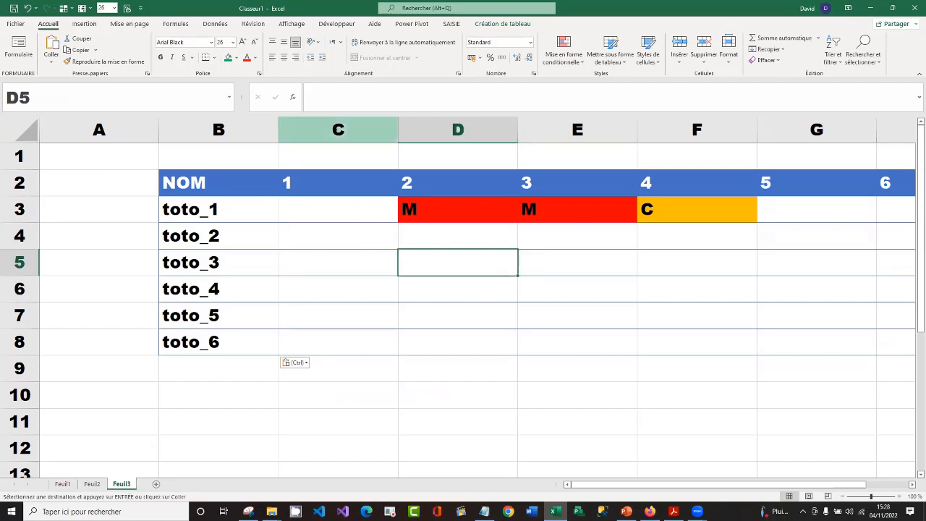
pyautogui.moveTo(337, 129); pyautogui.dragTo(896, 141)
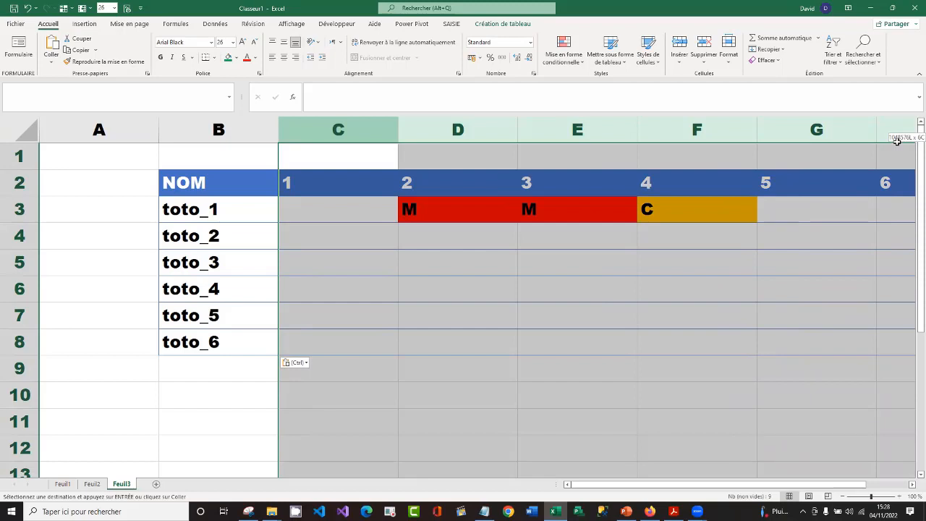
pyautogui.moveTo(897, 140); pyautogui.dragTo(897, 139)
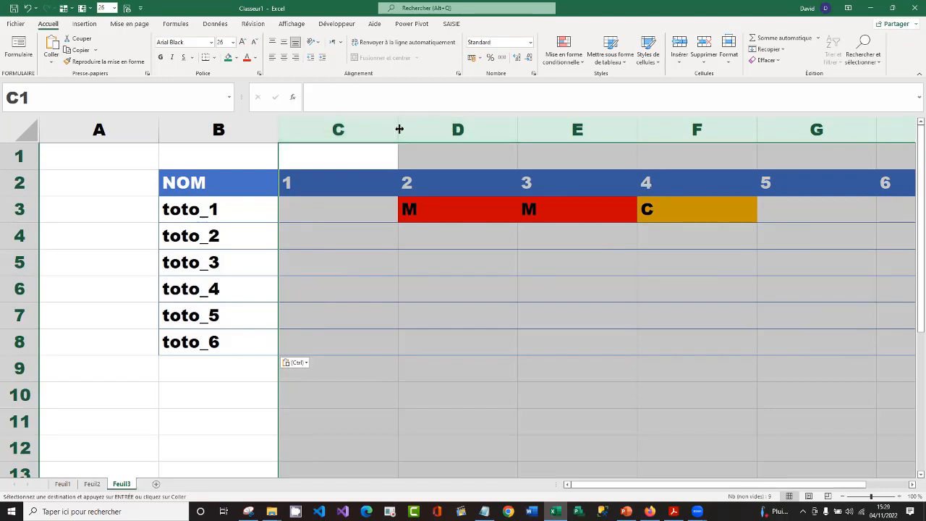
pyautogui.moveTo(399, 129); pyautogui.dragTo(309, 131)
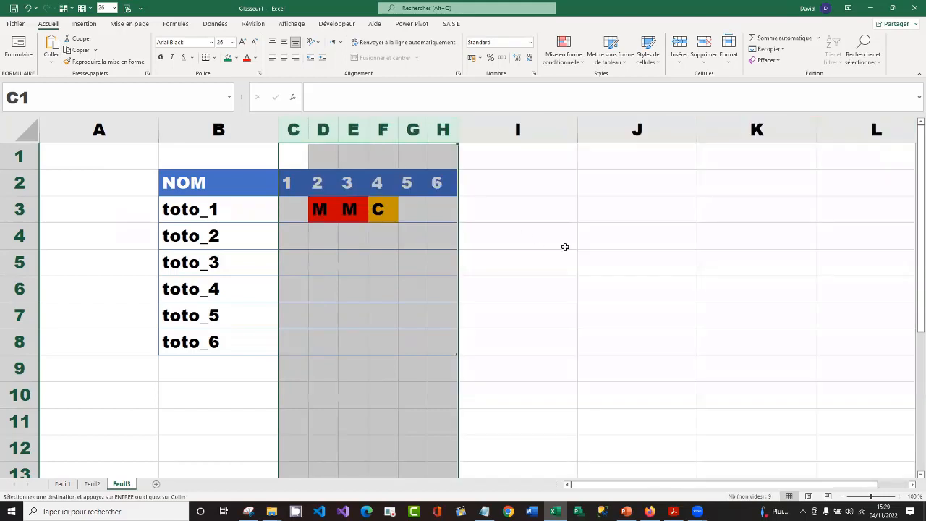
pyautogui.click(569, 247)
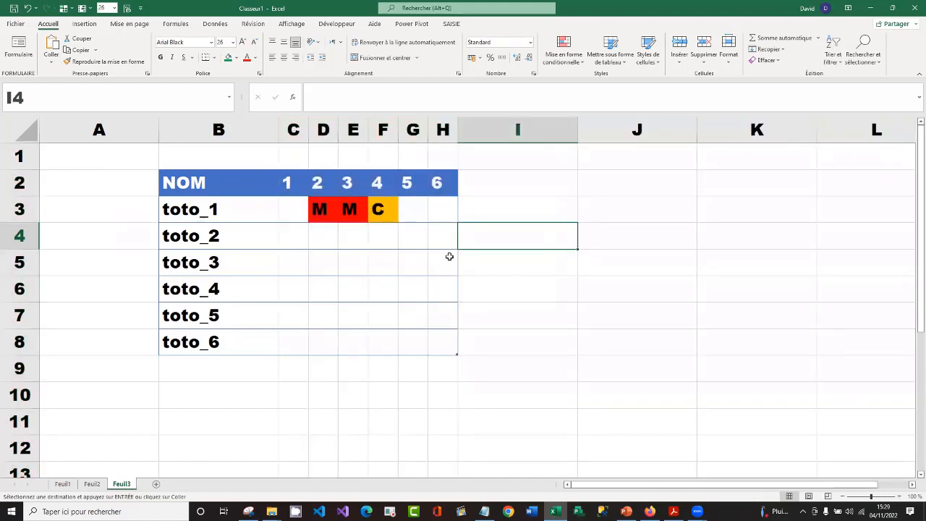
# Enter the absence code C for toto_3 on day 4 and M for toto_6 on day 5
pyautogui.click(377, 264)
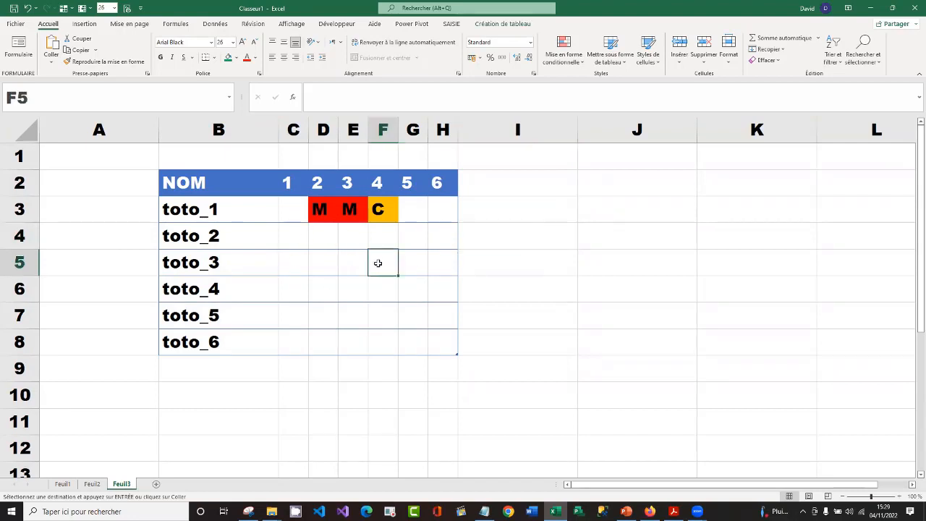
pyautogui.write('C')
pyautogui.press('Return')
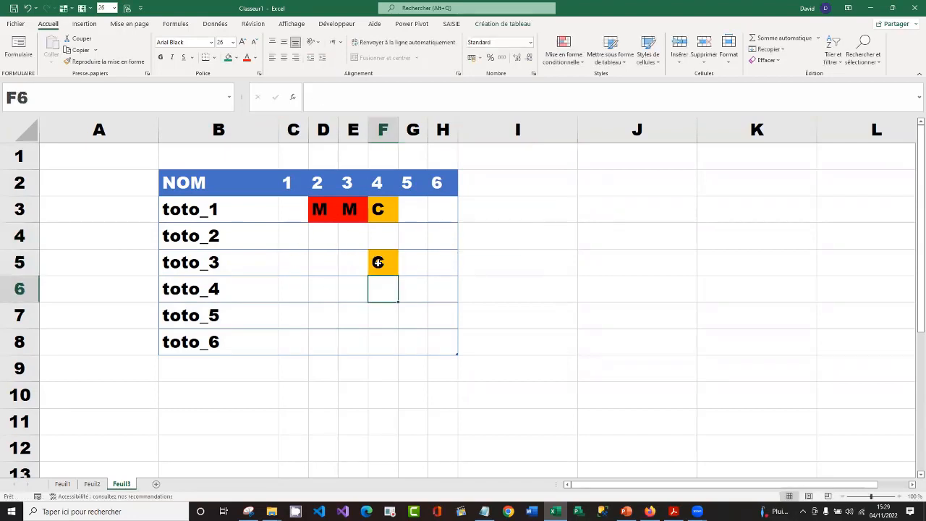
pyautogui.click(418, 340)
pyautogui.write('M')
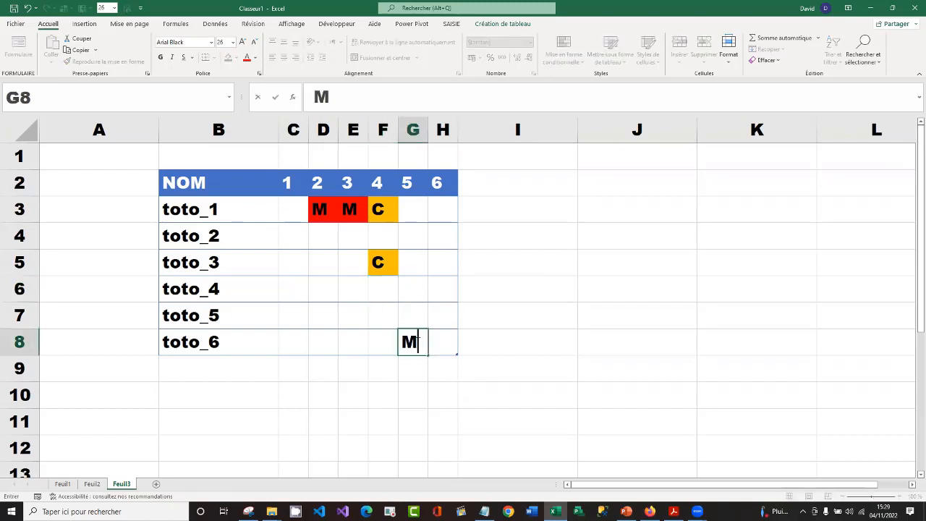
pyautogui.press('Return')
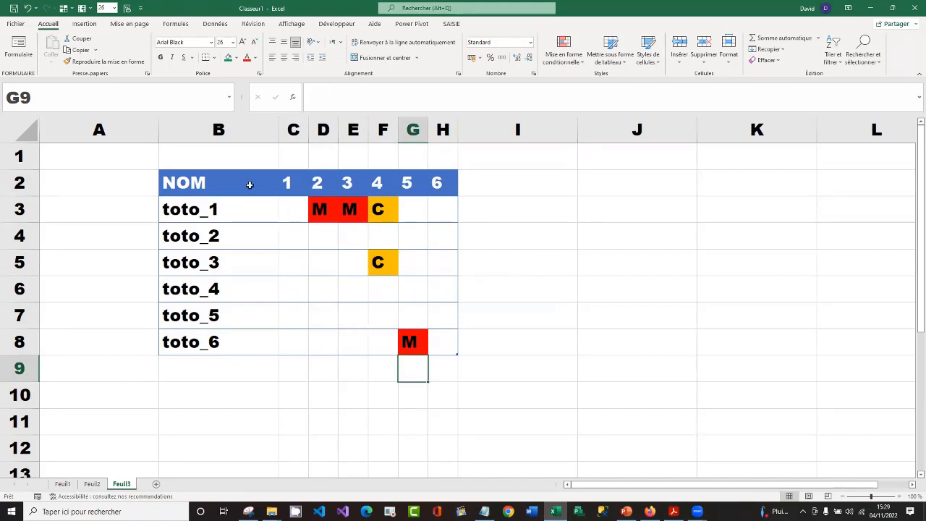
pyautogui.click(410, 343)
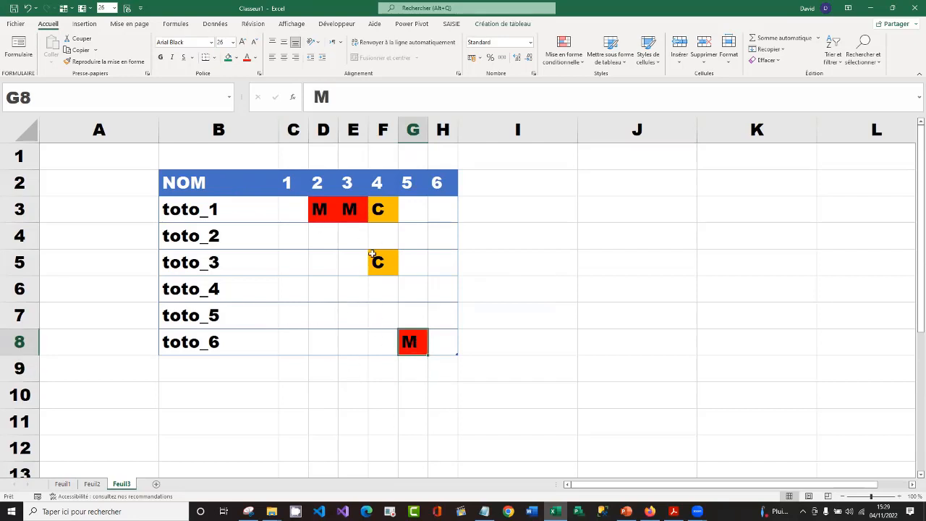
# Add a total row to the planning table and set the day 6 total to the Nombre function
pyautogui.click(294, 235)
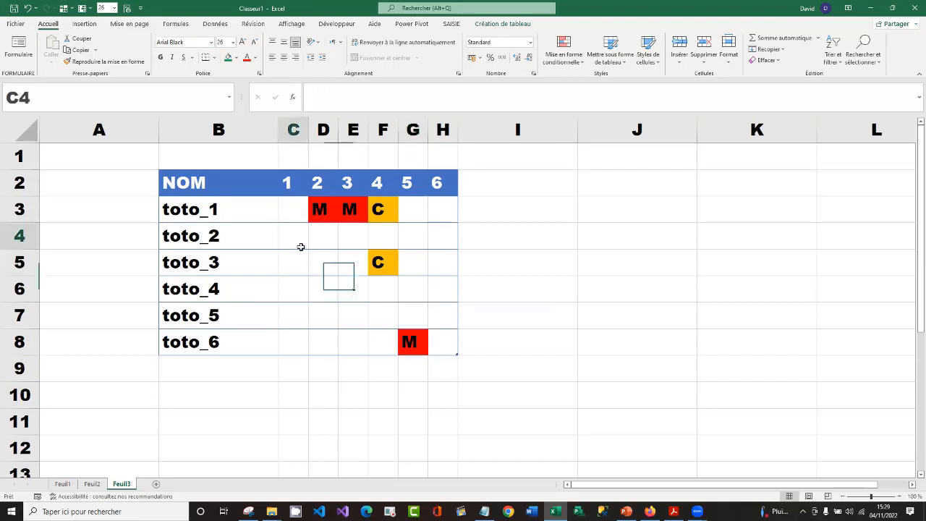
pyautogui.click(505, 24)
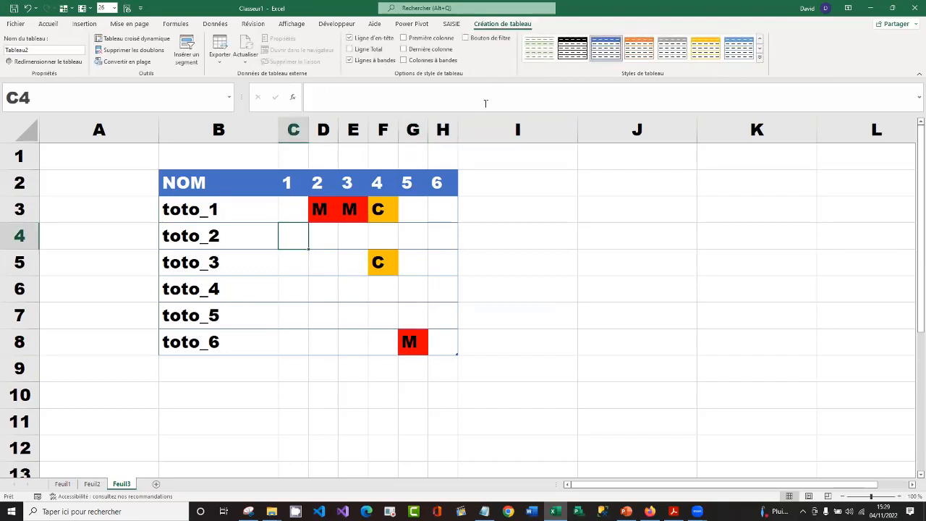
pyautogui.click(350, 49)
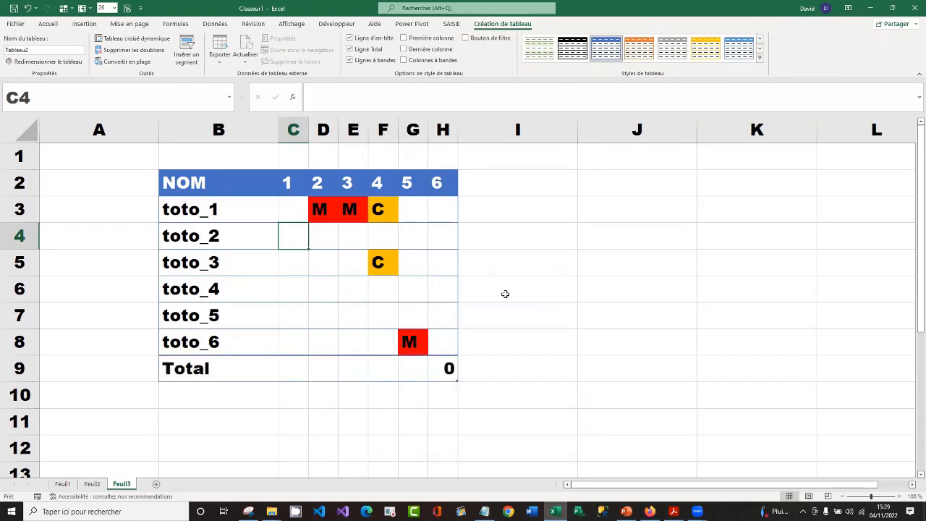
pyautogui.click(440, 371)
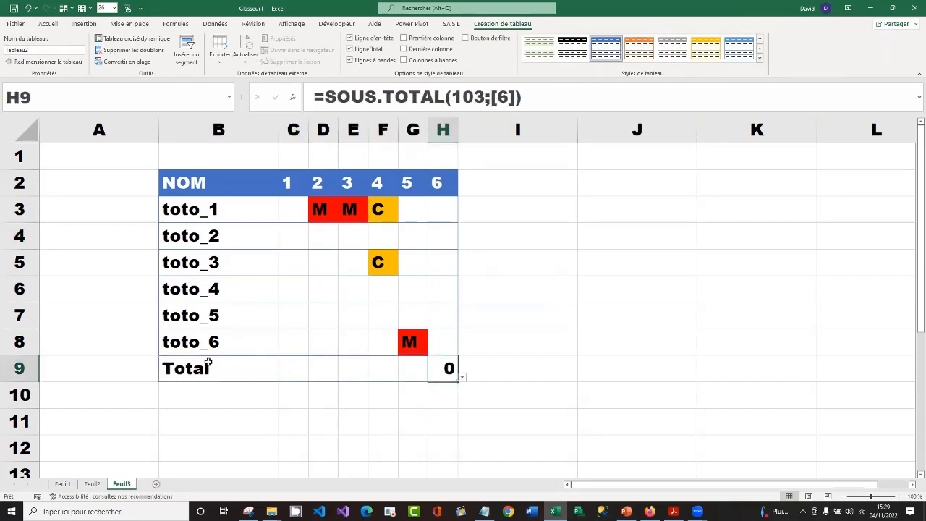
pyautogui.click(462, 377)
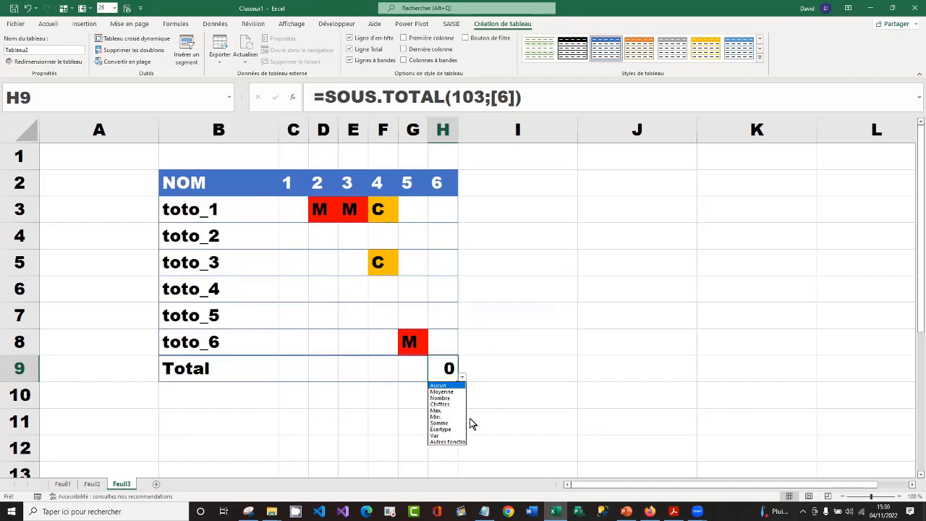
pyautogui.click(454, 399)
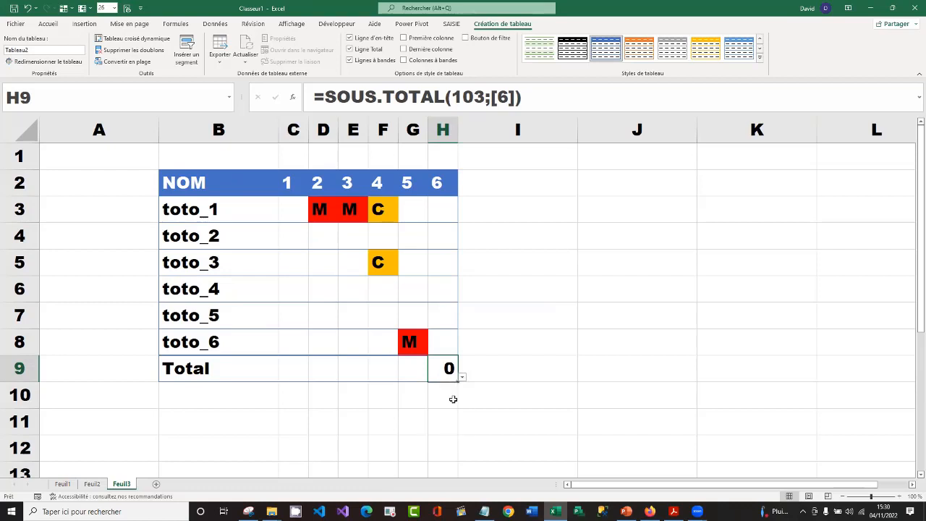
# Set the total row cells for days 5 and 4 to the Nombre function
pyautogui.click(415, 373)
pyautogui.click(432, 377)
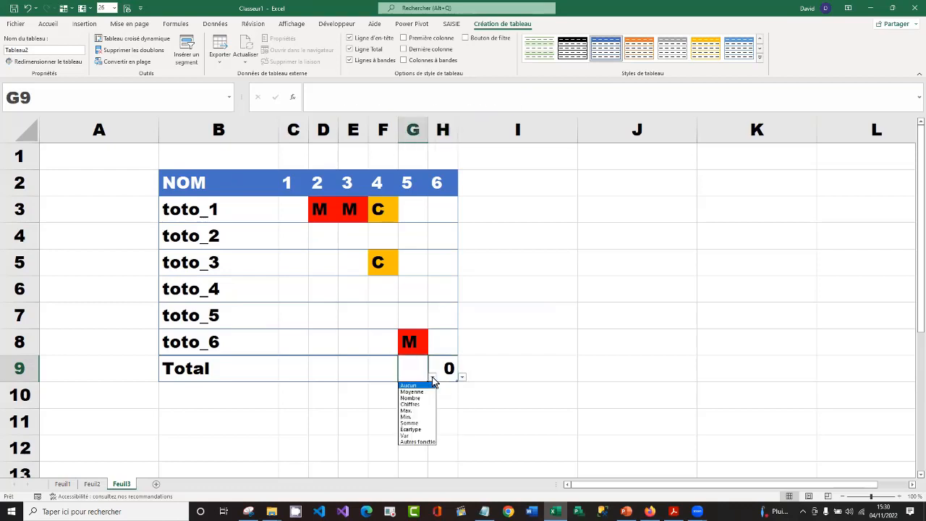
pyautogui.click(425, 398)
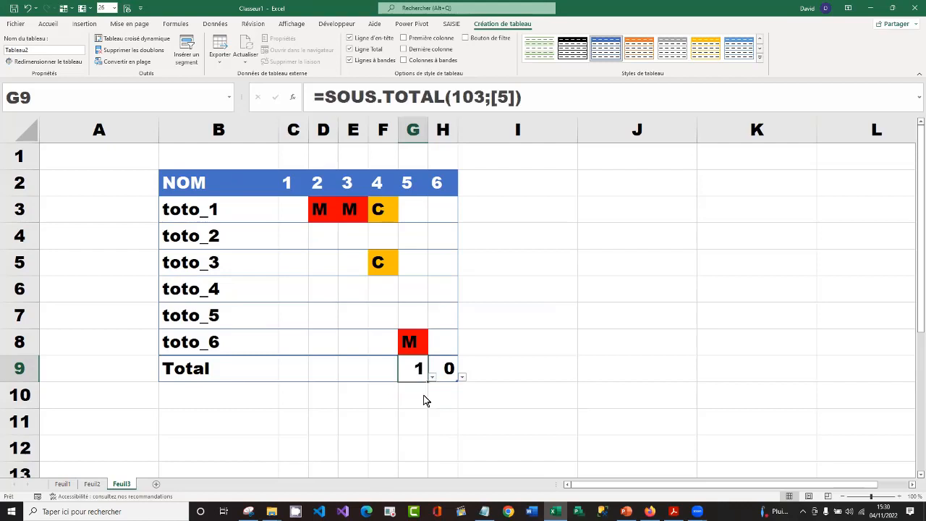
pyautogui.click(382, 372)
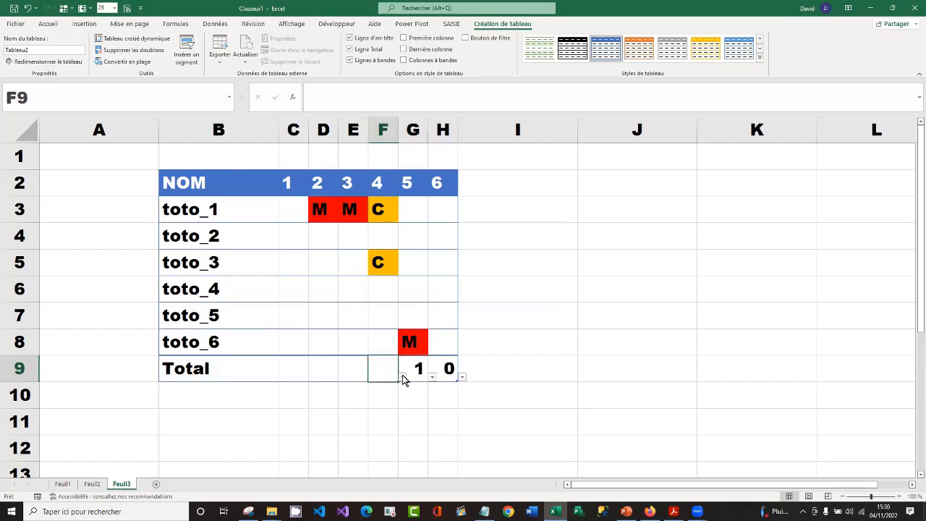
pyautogui.click(402, 377)
pyautogui.click(386, 397)
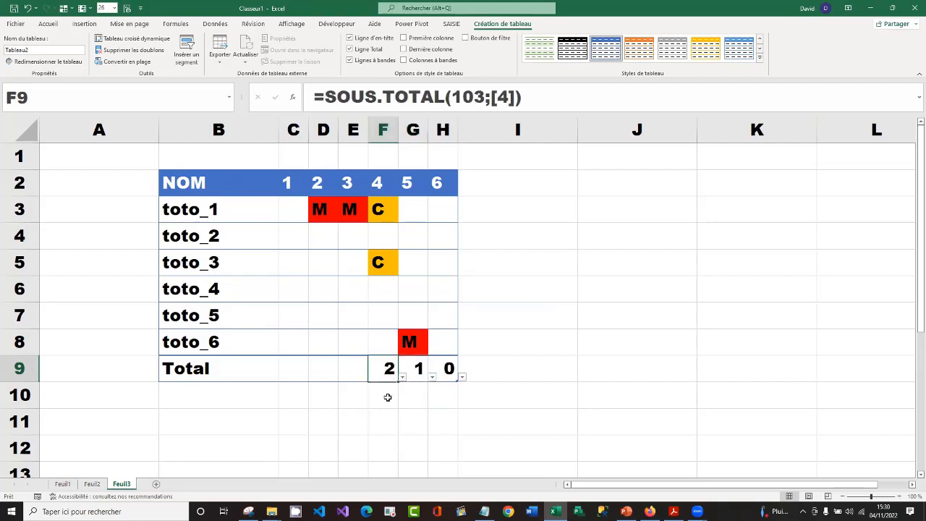
# Set the total row cells for days 3, 2 and 1 to the Nombre function
pyautogui.click(355, 364)
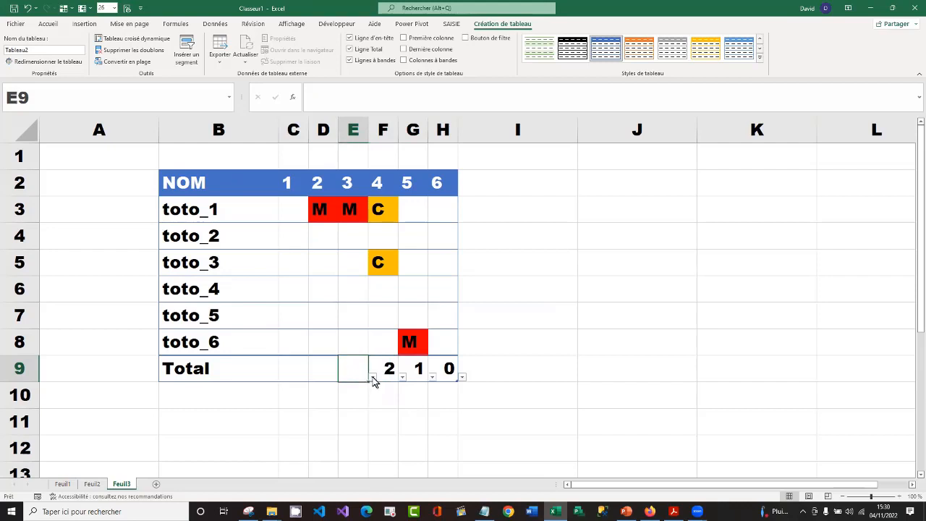
pyautogui.click(373, 378)
pyautogui.click(351, 397)
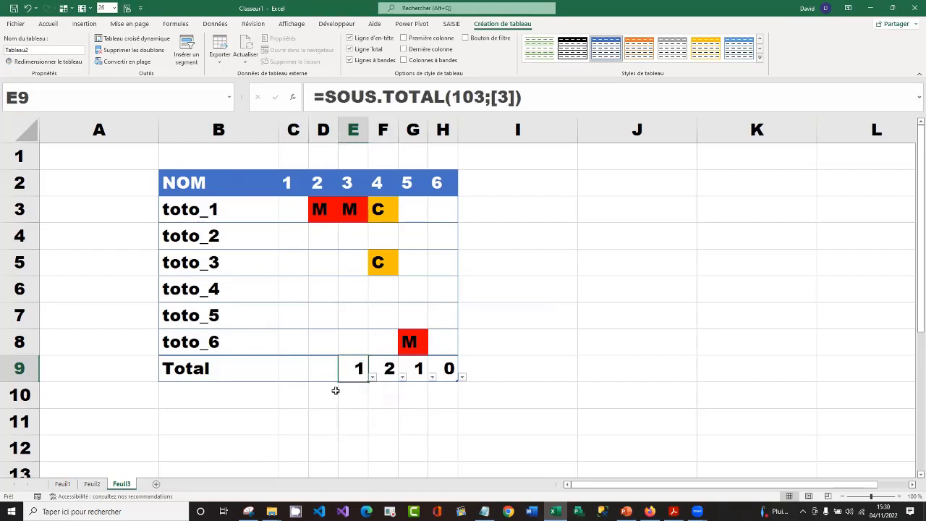
pyautogui.click(325, 374)
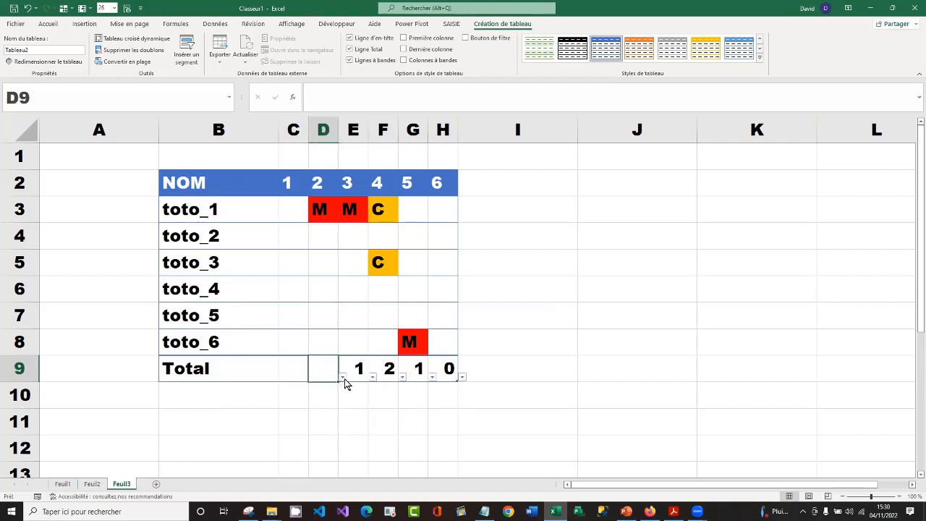
pyautogui.click(343, 378)
pyautogui.click(333, 397)
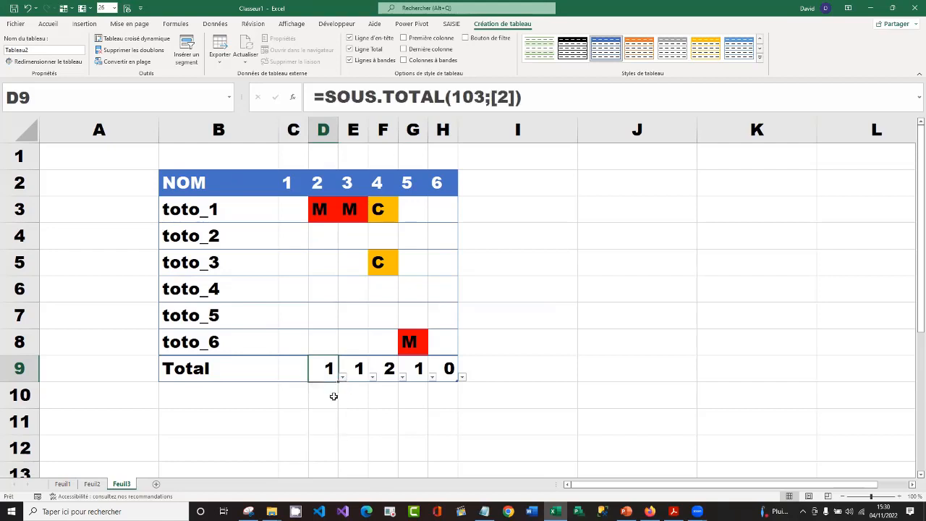
pyautogui.click(301, 374)
pyautogui.click(313, 377)
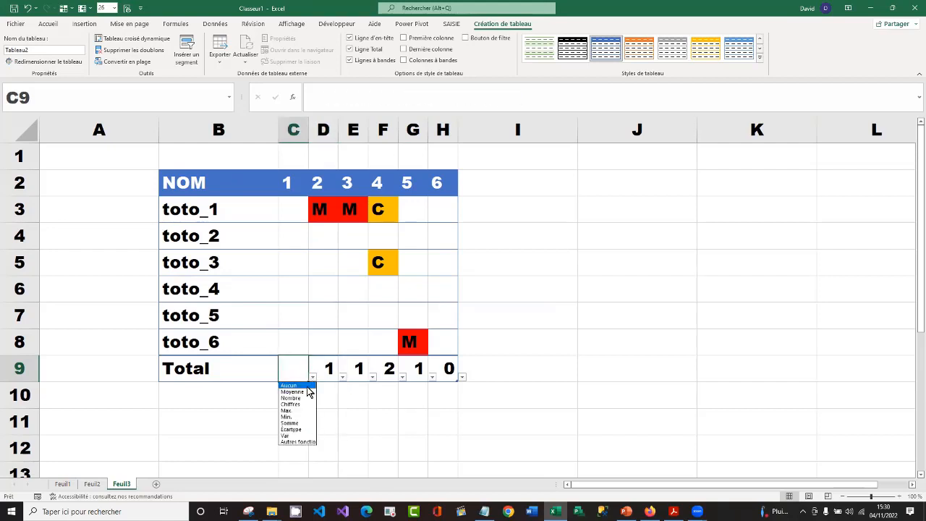
pyautogui.click(300, 397)
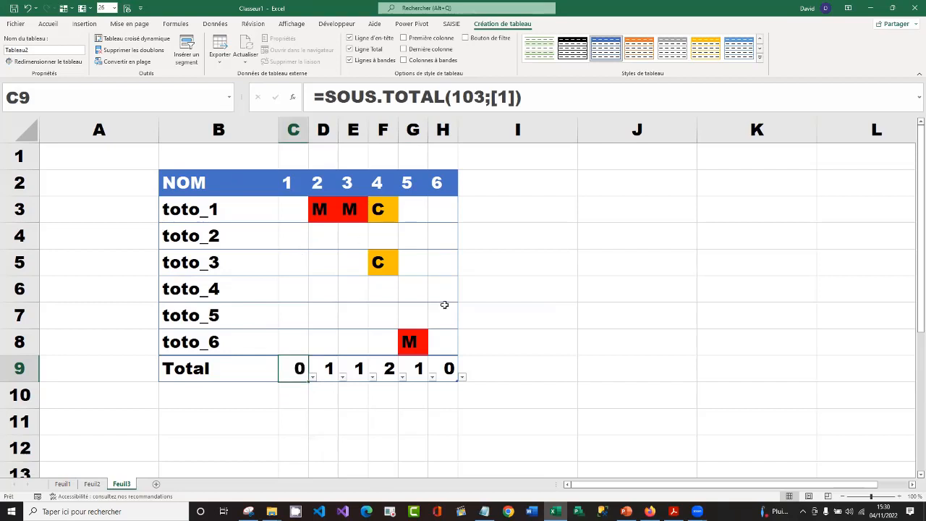
# Enter the absence code C for toto_3 on day 1
pyautogui.click(289, 259)
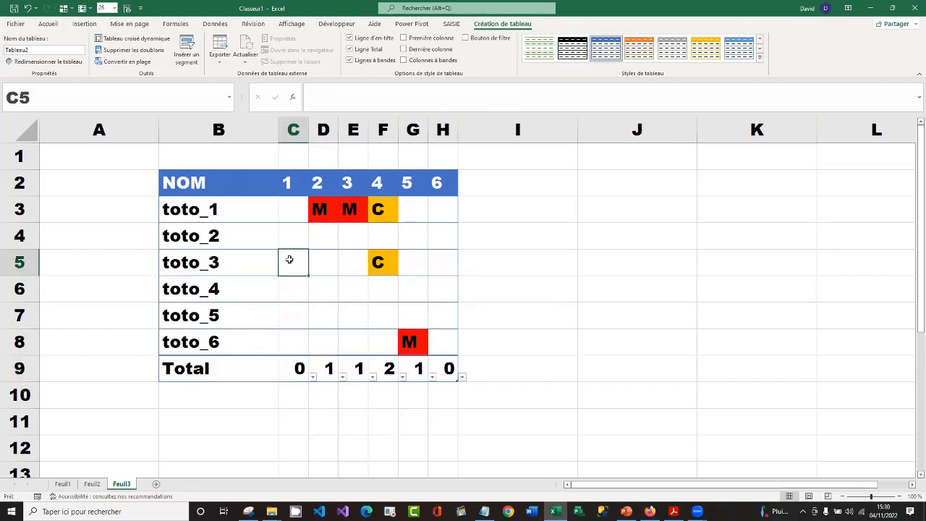
pyautogui.write('C')
pyautogui.press('Return')
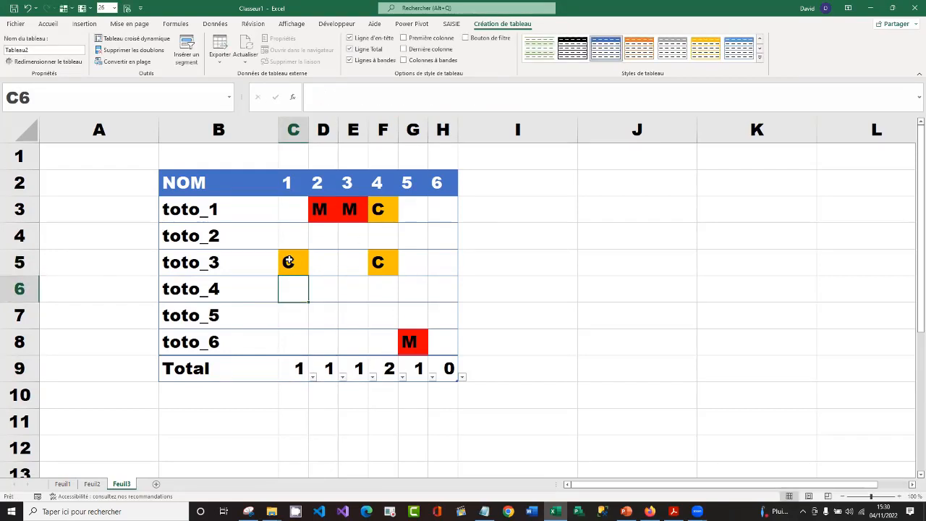
# Enter the absence code M for toto_4 on day 1 and fill it across through day 4
pyautogui.write('M')
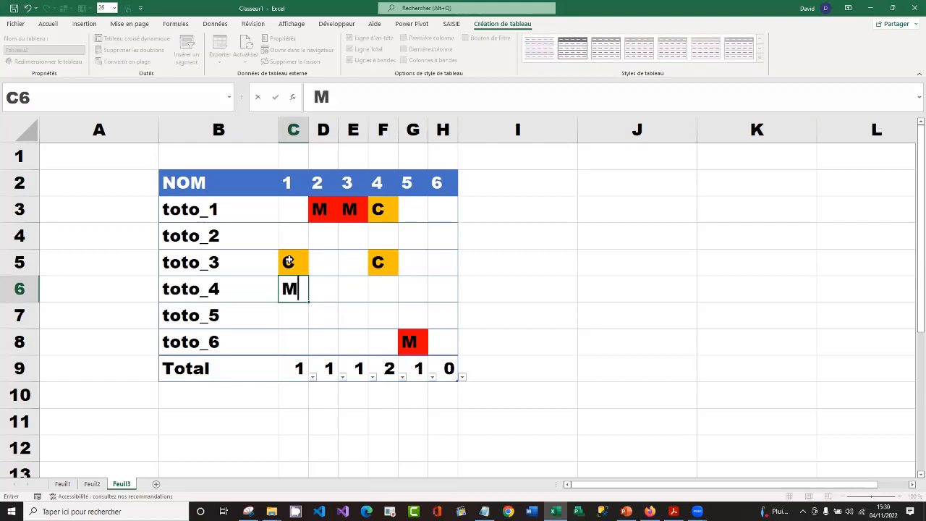
pyautogui.press('Return')
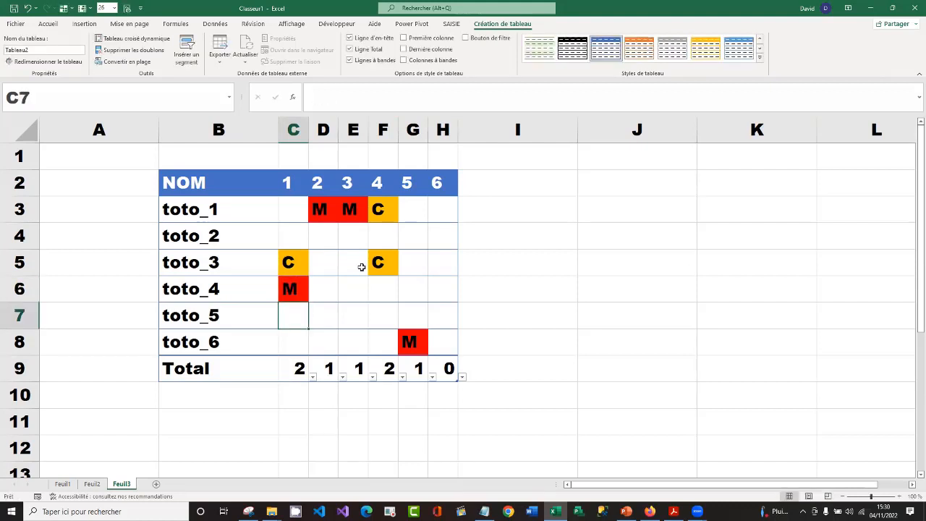
pyautogui.click(296, 287)
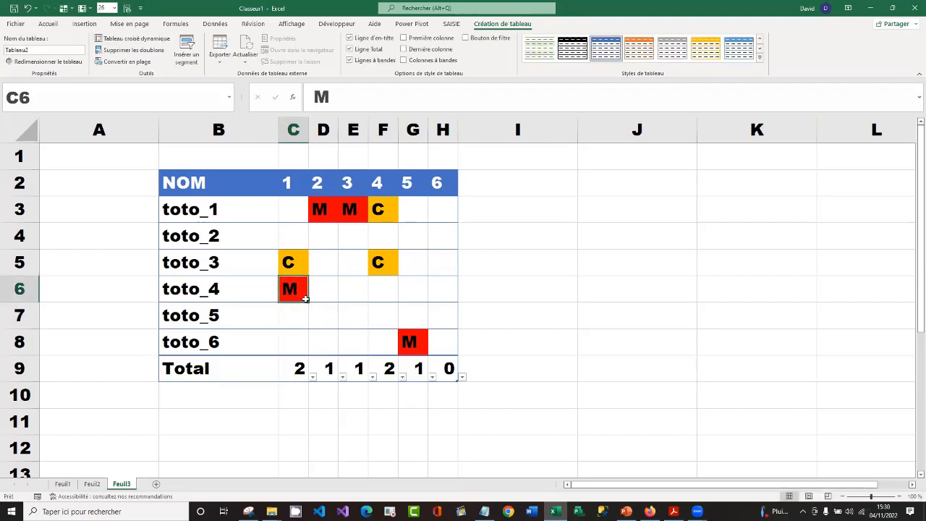
pyautogui.moveTo(308, 301); pyautogui.dragTo(394, 305)
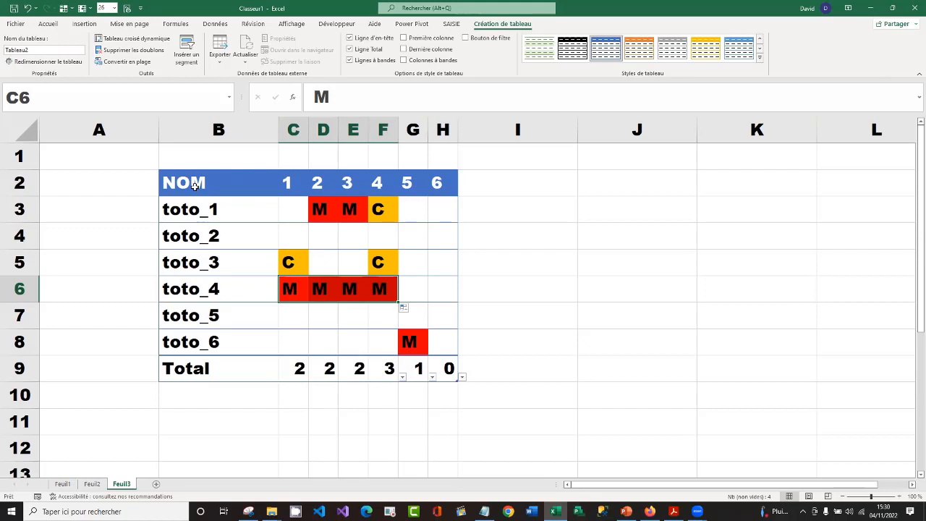
# Enable the filter buttons in the table's header row and filter day 1 by the orange cell colour
pyautogui.click(332, 254)
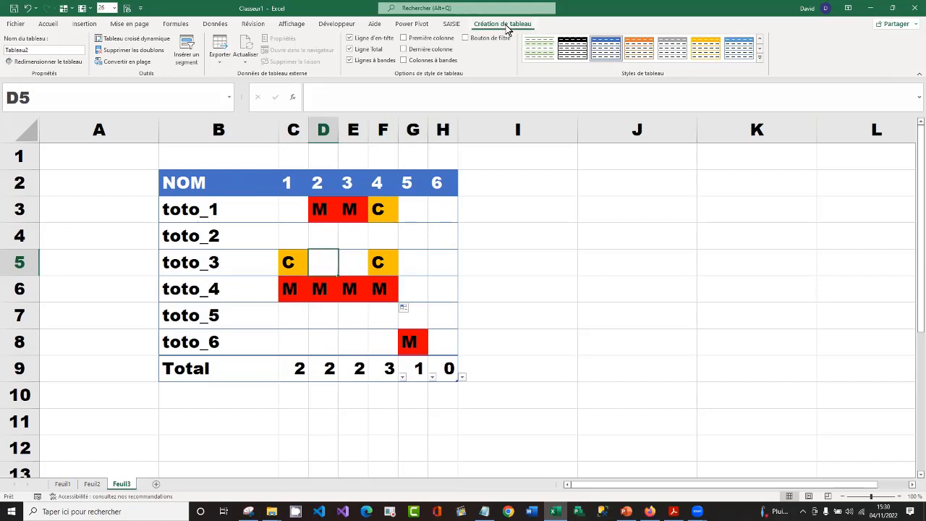
pyautogui.click(465, 38)
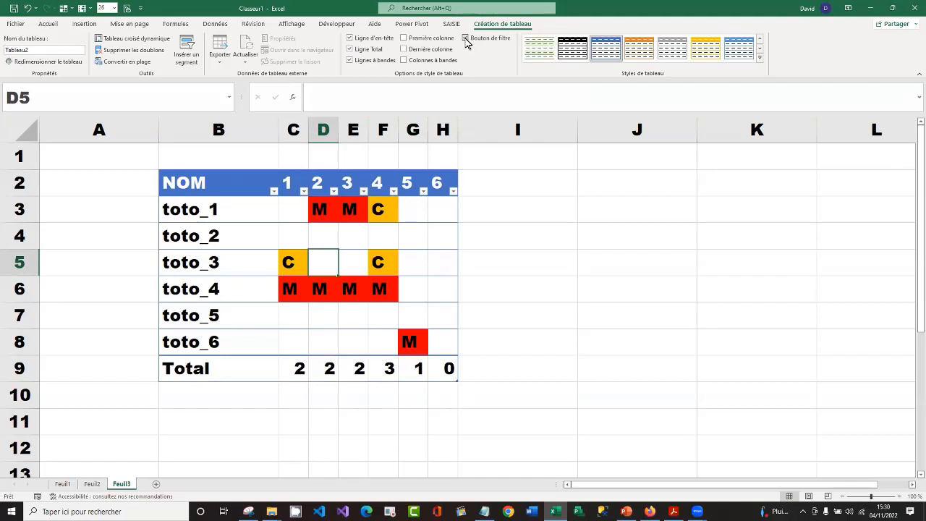
pyautogui.click(303, 192)
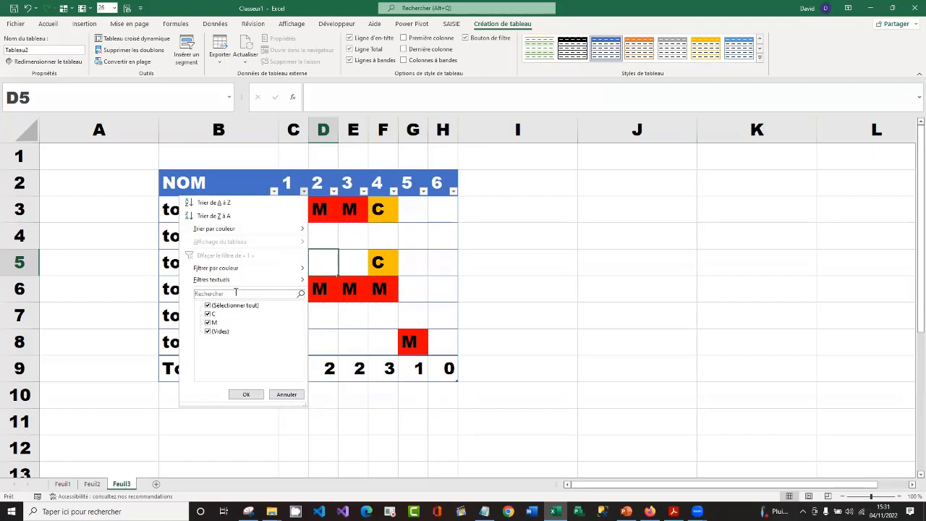
pyautogui.moveTo(296, 271)
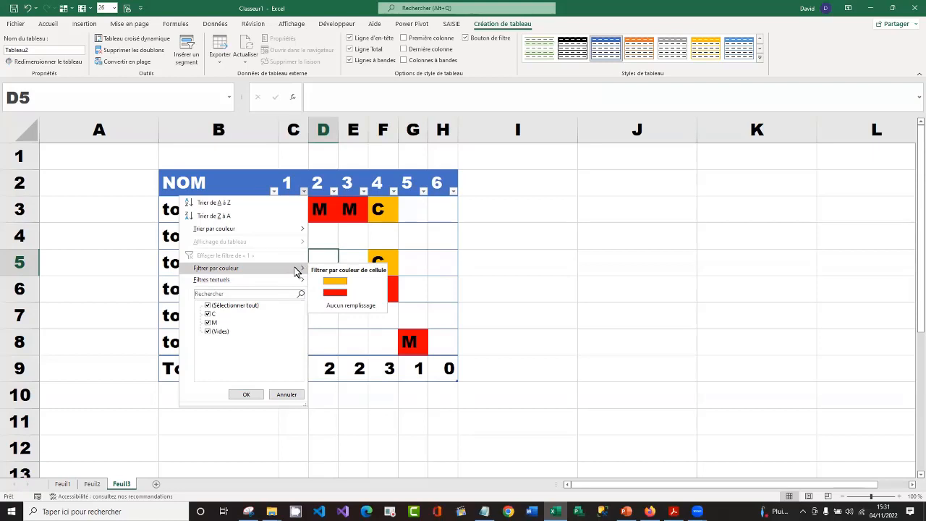
pyautogui.click(351, 282)
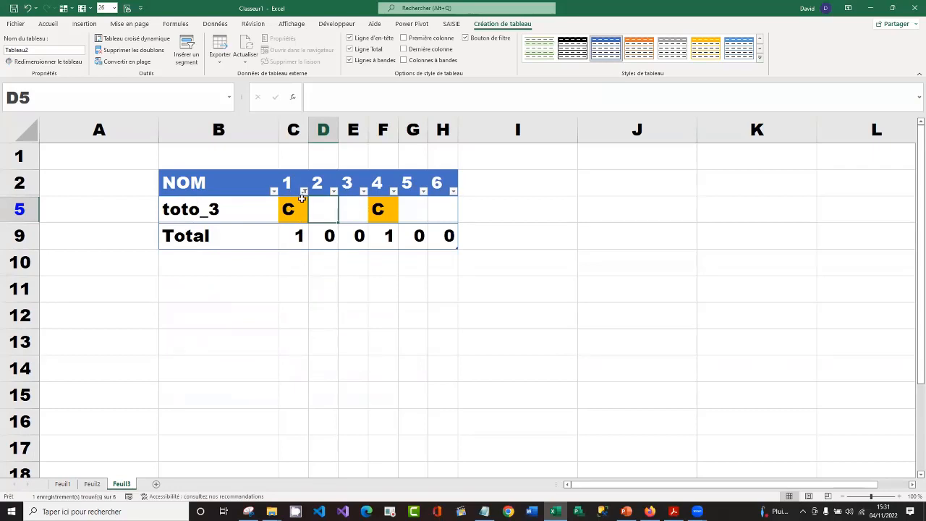
# Switch the day 1 colour filter to the red cell colour
pyautogui.click(304, 191)
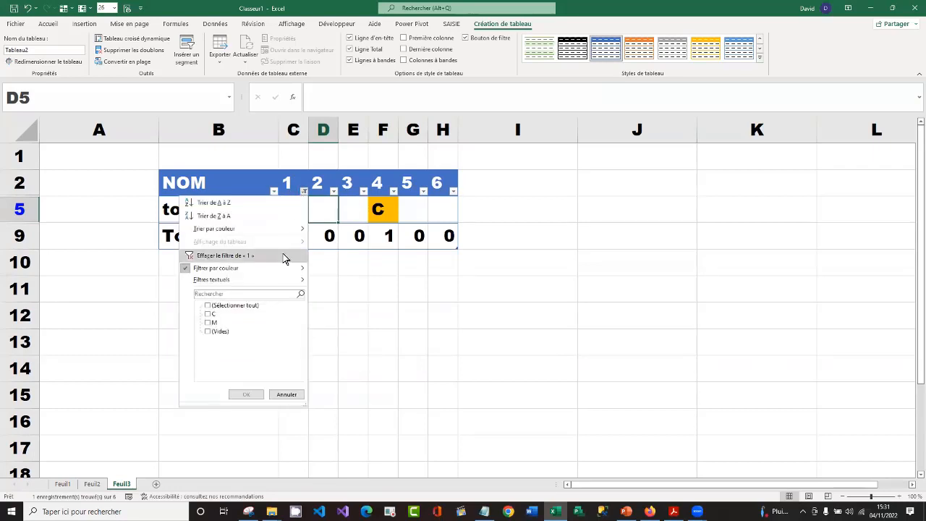
pyautogui.moveTo(296, 270)
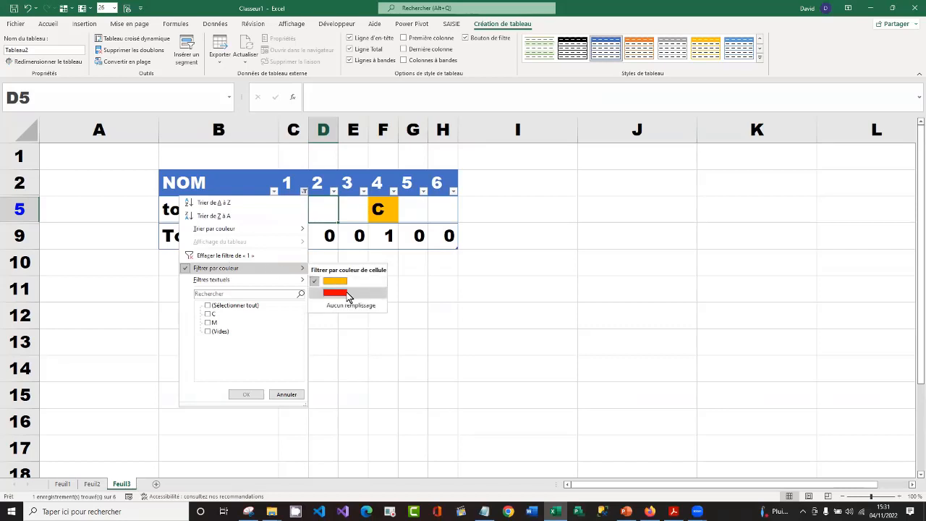
pyautogui.click(335, 293)
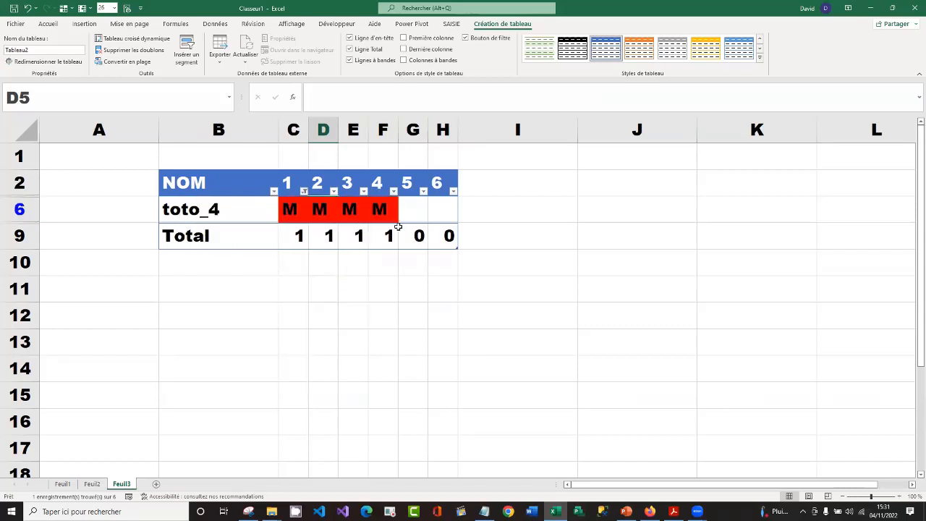
# Clear the filter on day 1 so that all employees are listed
pyautogui.click(303, 190)
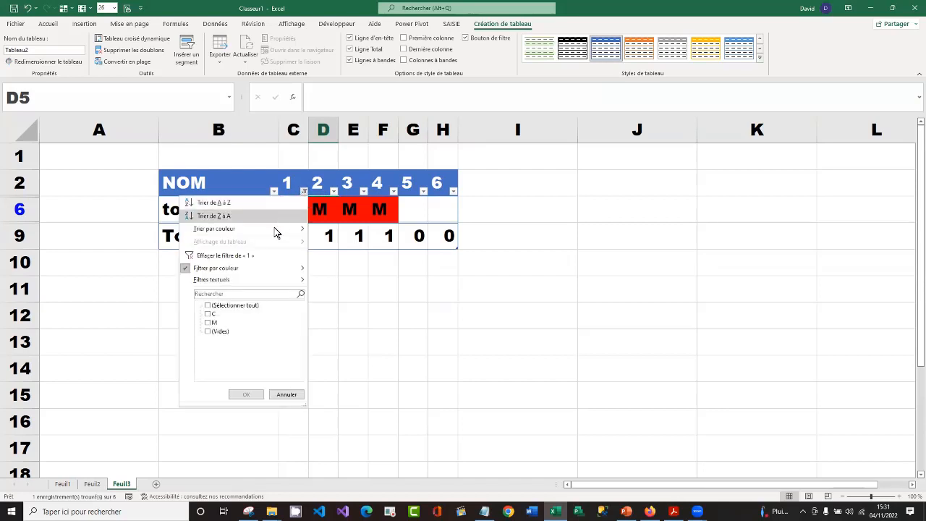
pyautogui.moveTo(253, 280)
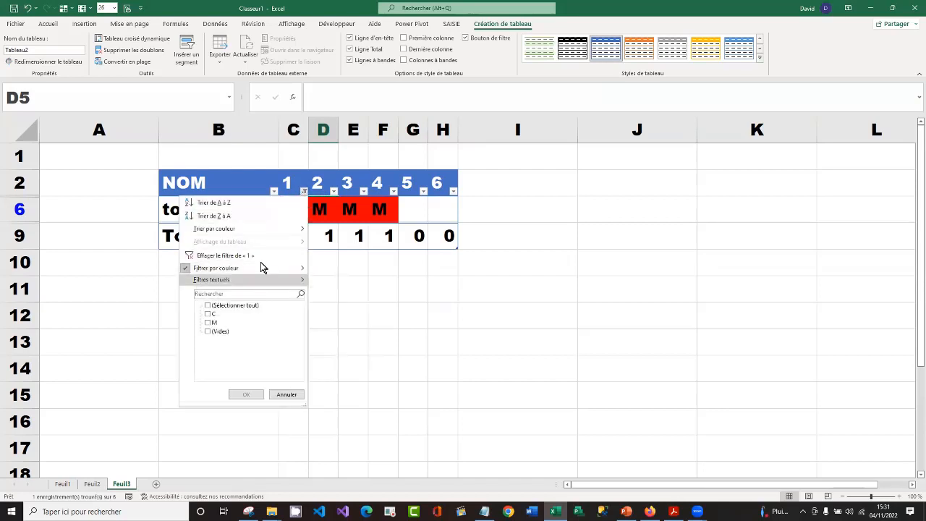
pyautogui.click(260, 254)
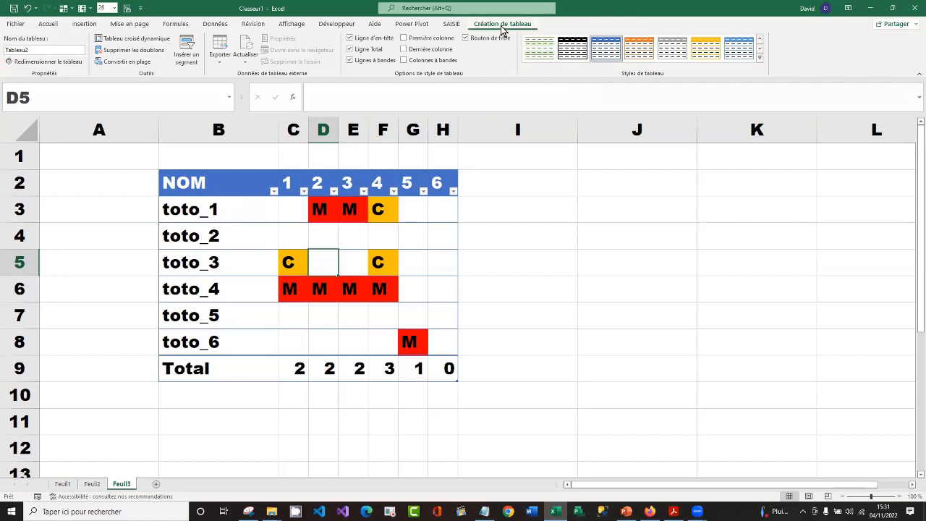
# Insert a slicer for the NOM field and place it beside the planning table, over columns I and J
pyautogui.click(186, 46)
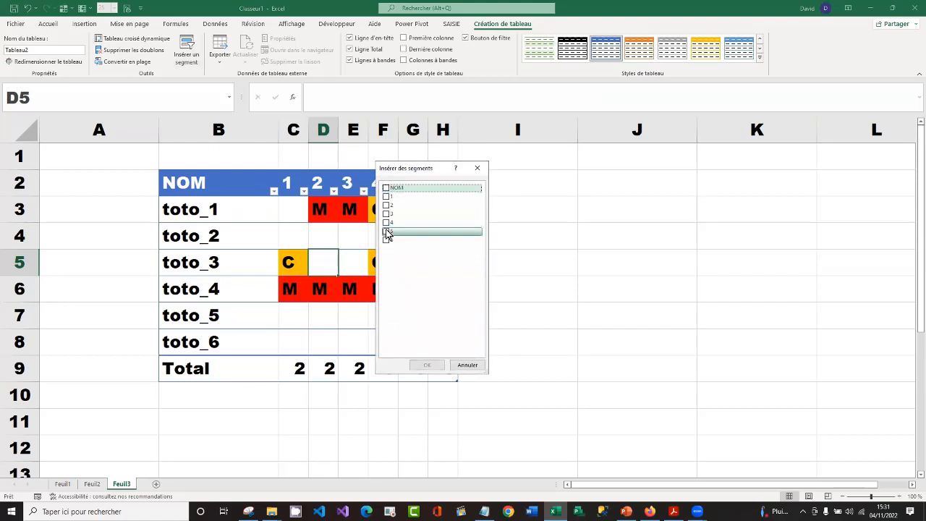
pyautogui.click(386, 188)
pyautogui.click(428, 366)
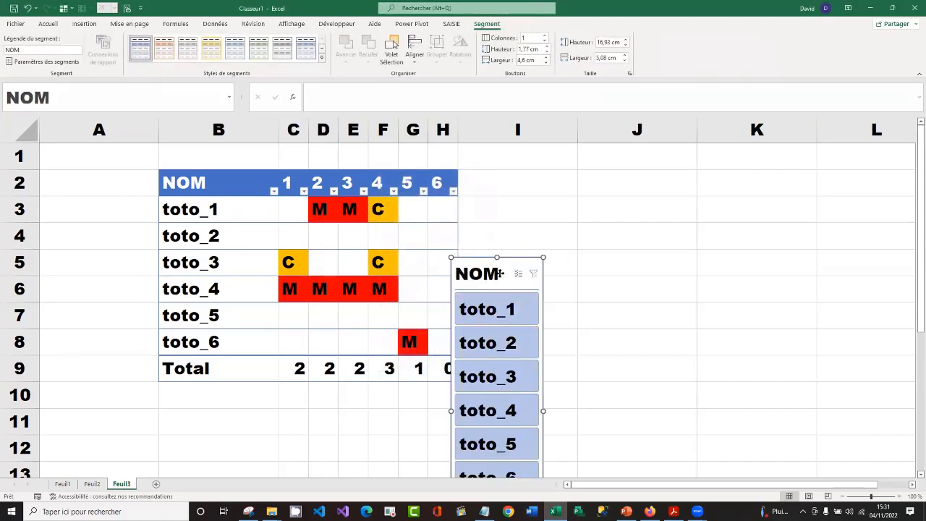
pyautogui.moveTo(499, 274); pyautogui.dragTo(566, 168)
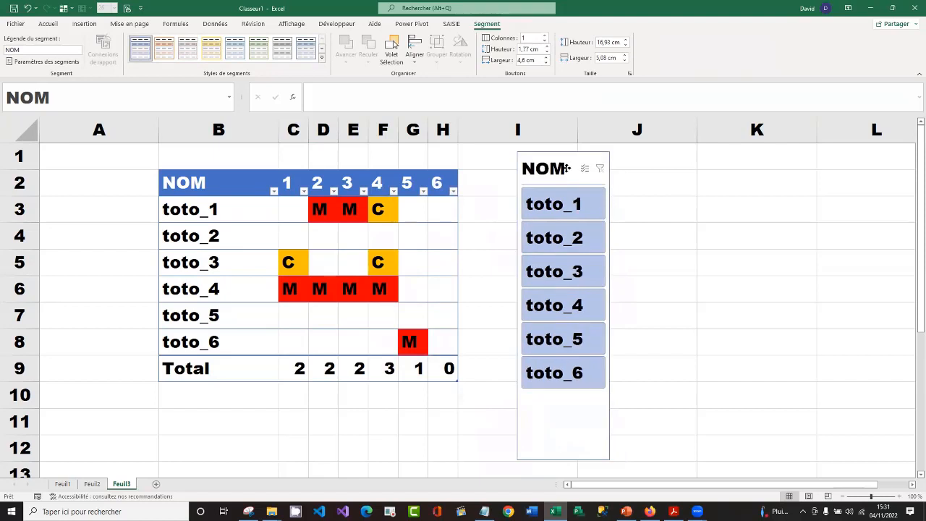
# Filter the table with the NOM slicer to toto_2, toto_3 and toto_4 in turn, and check the day 1 filter options
pyautogui.click(573, 235)
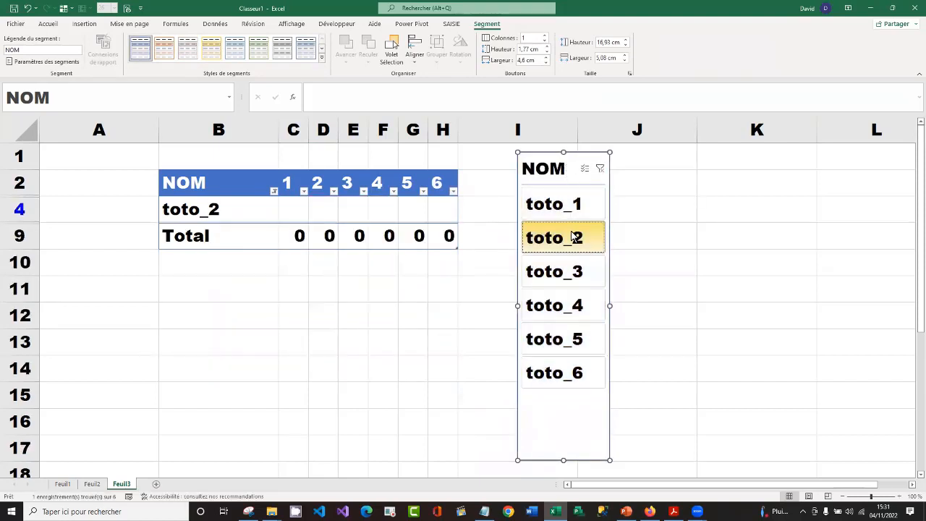
pyautogui.click(577, 273)
pyautogui.click(578, 312)
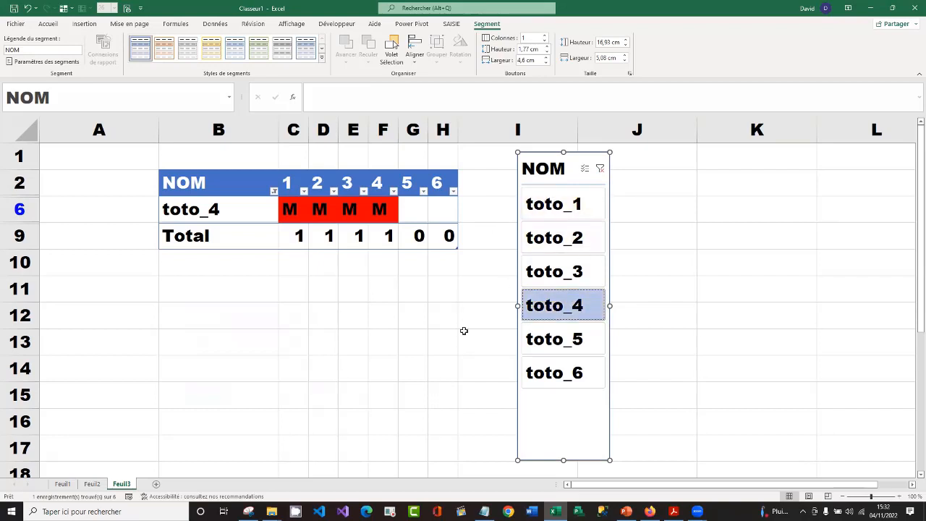
pyautogui.click(303, 191)
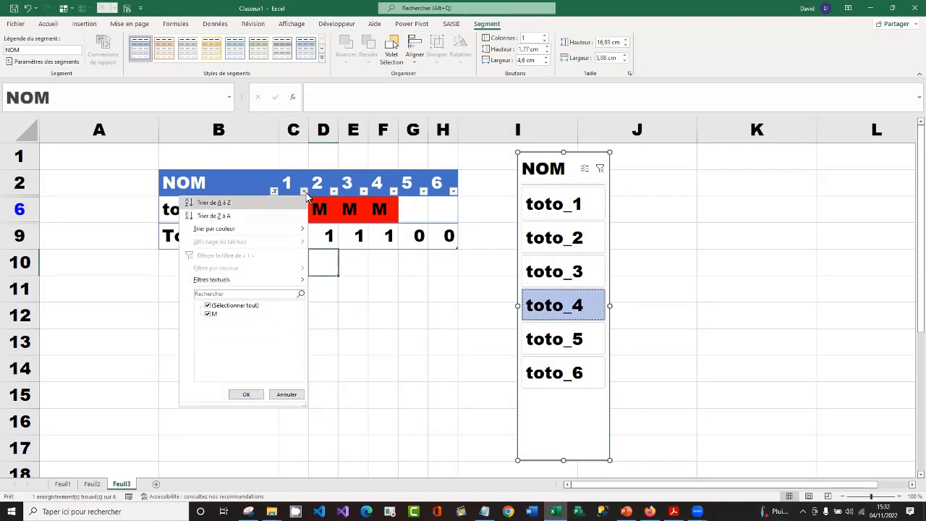
pyautogui.click(246, 394)
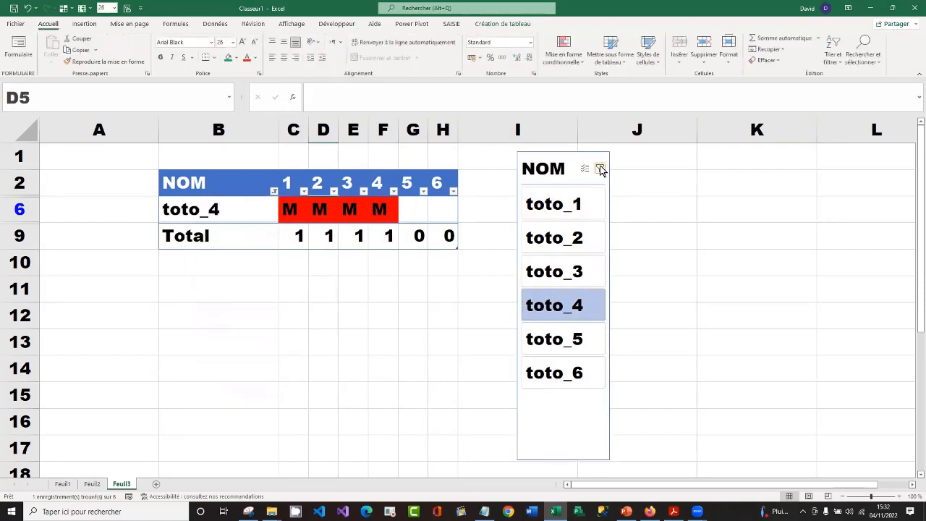